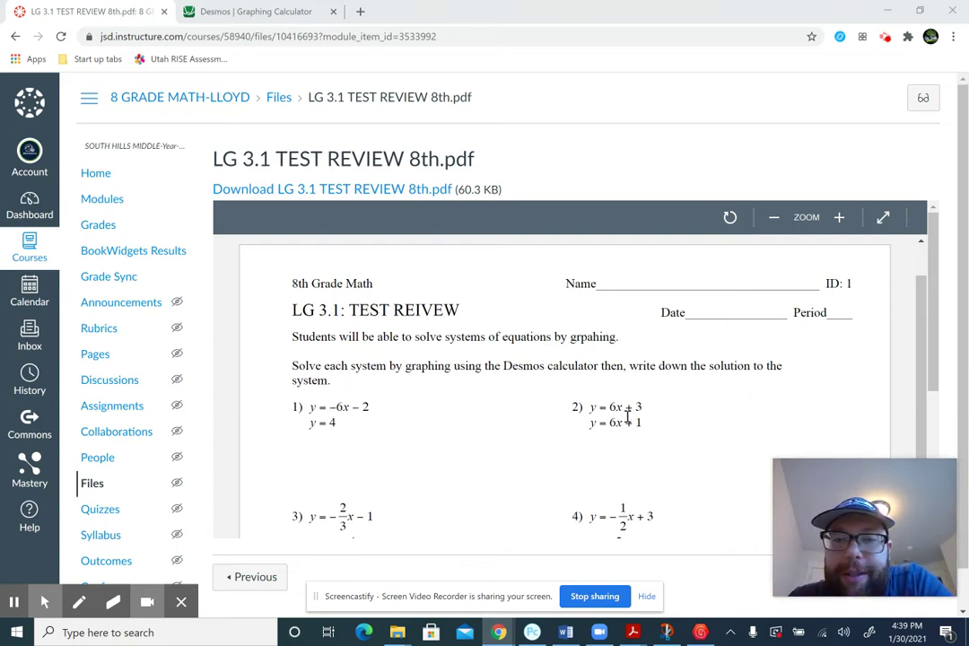
Step: Graph worksheet problem 2 in Desmos by entering y = 6x + 3 and y = 6x + 1 as the first two expressions
{"action": "left_click", "coordinate": [217, 11]}
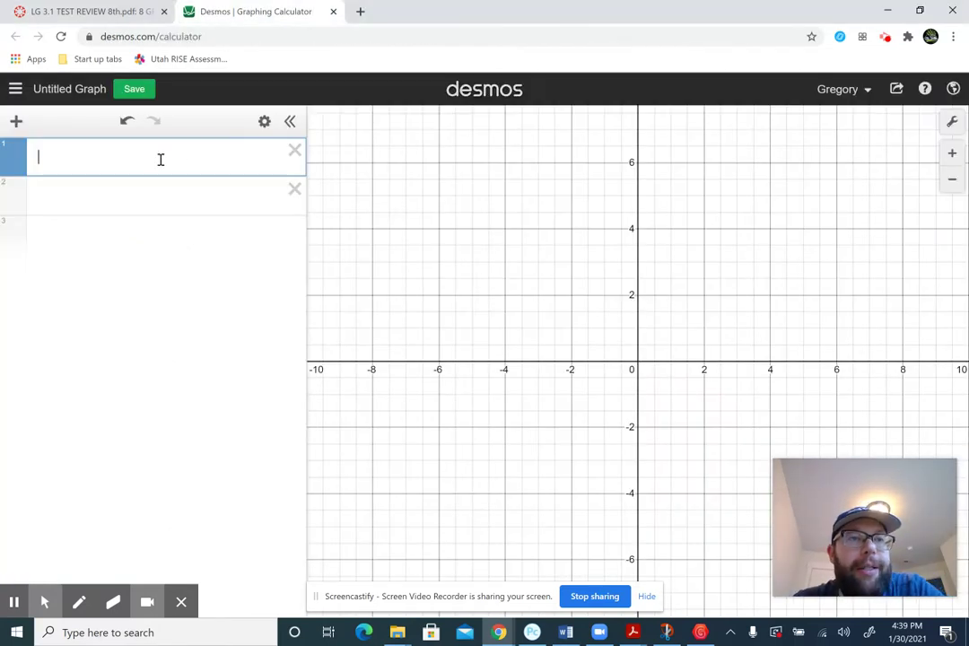
{"action": "left_click", "coordinate": [68, 11]}
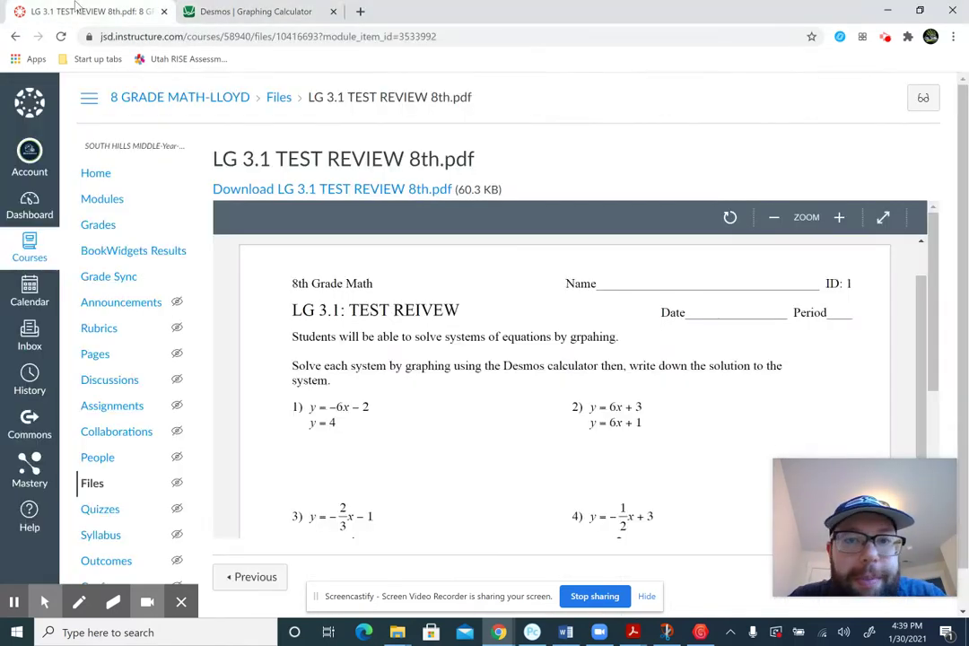
{"action": "left_click", "coordinate": [240, 12]}
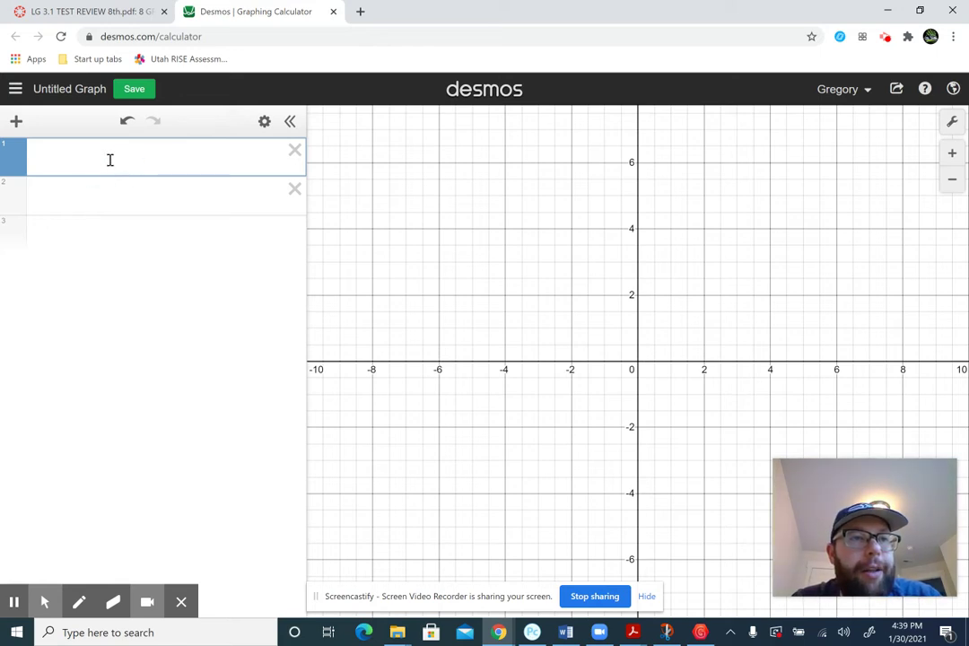
{"action": "type", "text": "y ="}
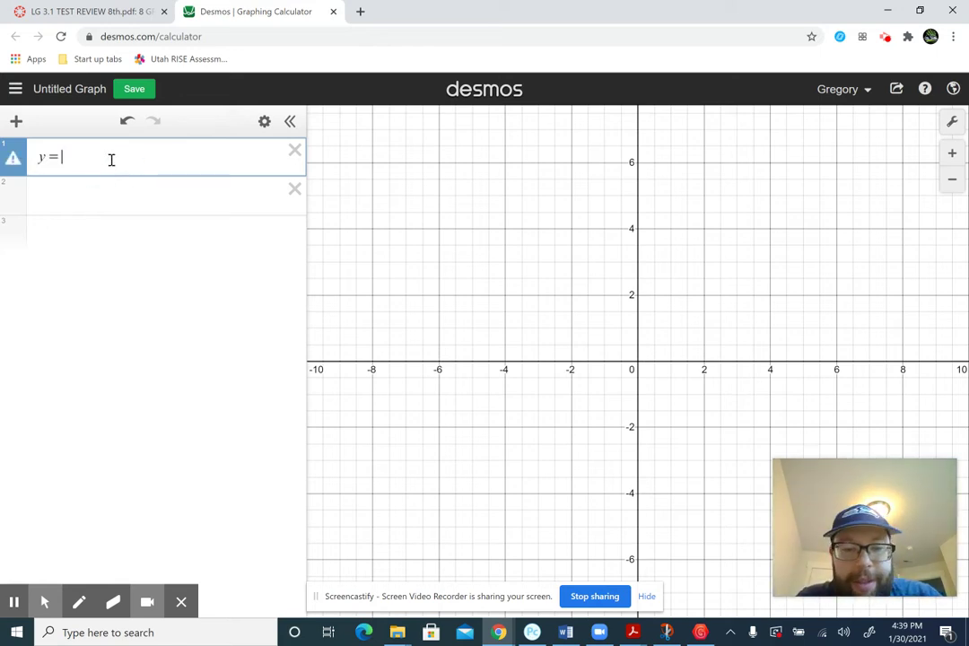
{"action": "type", "text": " 6x + 3"}
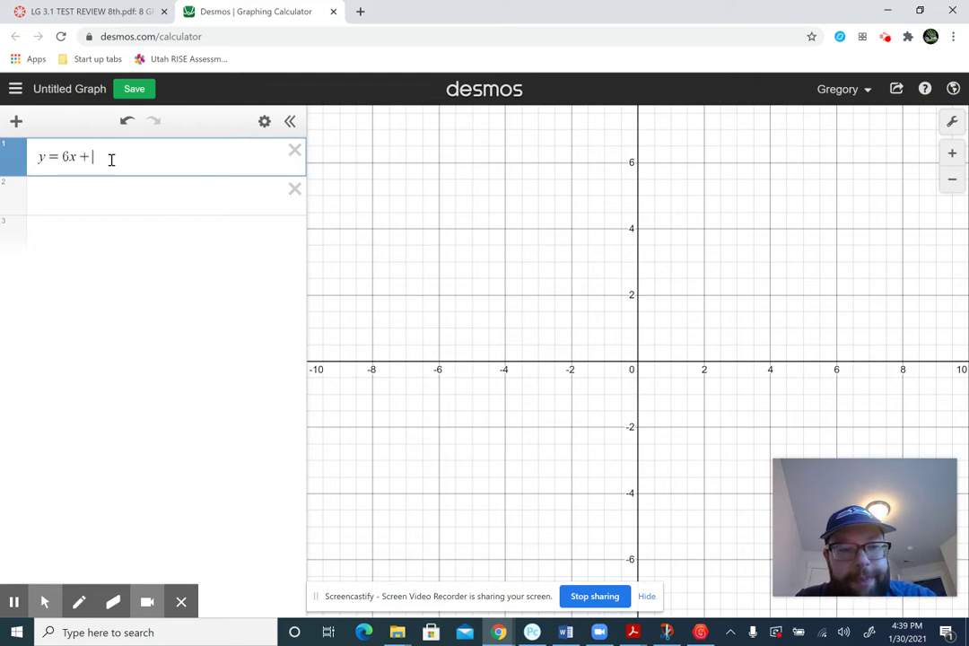
{"action": "left_click", "coordinate": [76, 197]}
{"action": "type", "text": "y = 6x + 1"}
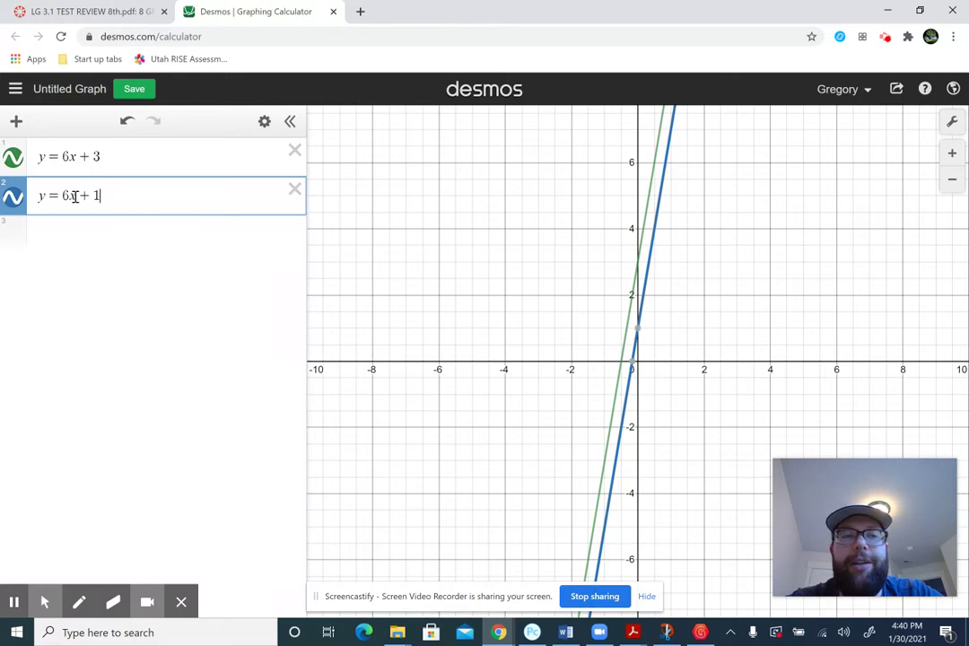
Step: Enter the note NO in the third expression line, and delete that line
{"action": "left_click", "coordinate": [65, 231]}
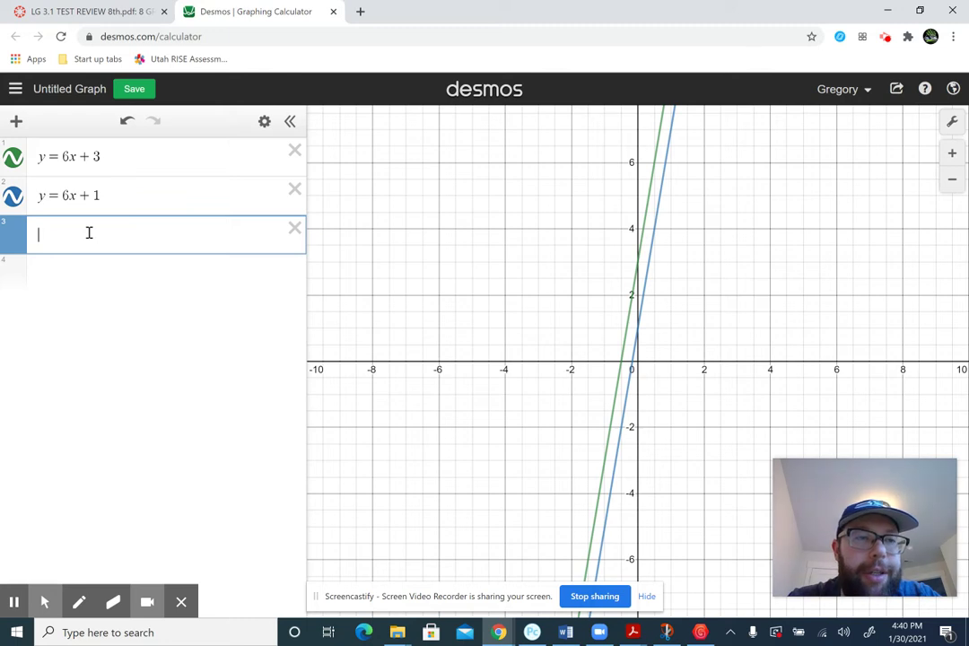
{"action": "type", "text": "NO"}
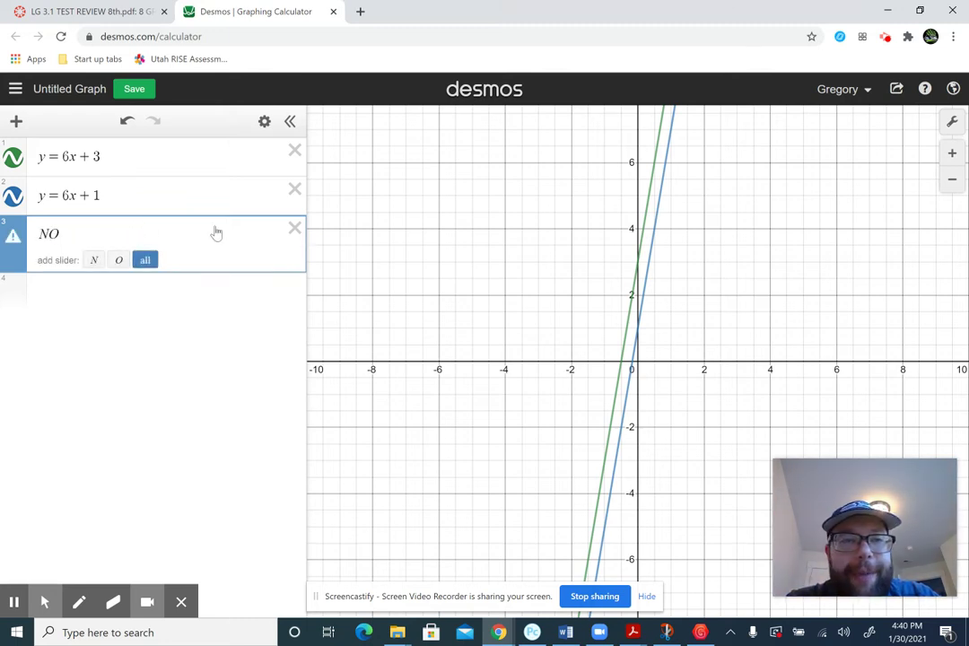
{"action": "left_click", "coordinate": [293, 229]}
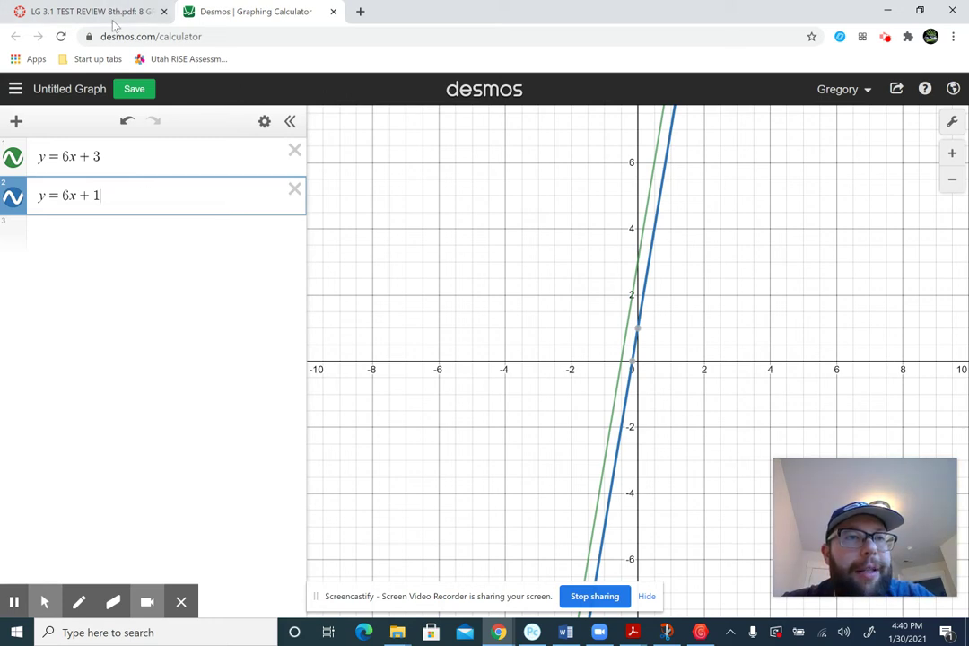
Step: Look up problem 4 on the worksheet and replace the first Desmos expression with its first equation, y = −1/2x + 3
{"action": "left_click", "coordinate": [91, 14]}
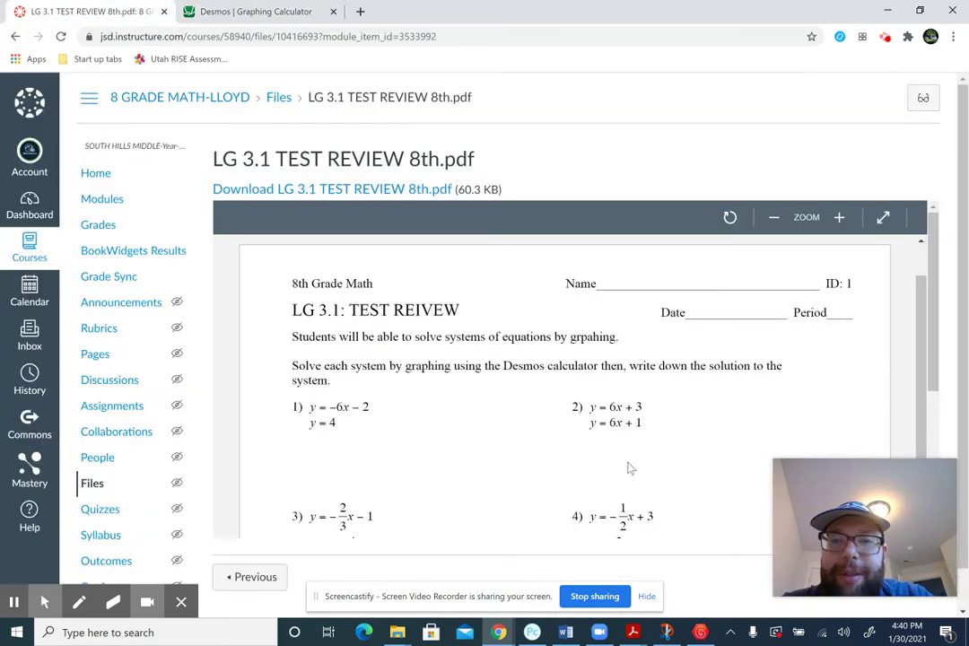
{"action": "scroll", "coordinate": [629, 467], "scroll_direction": "down", "scroll_amount": 3}
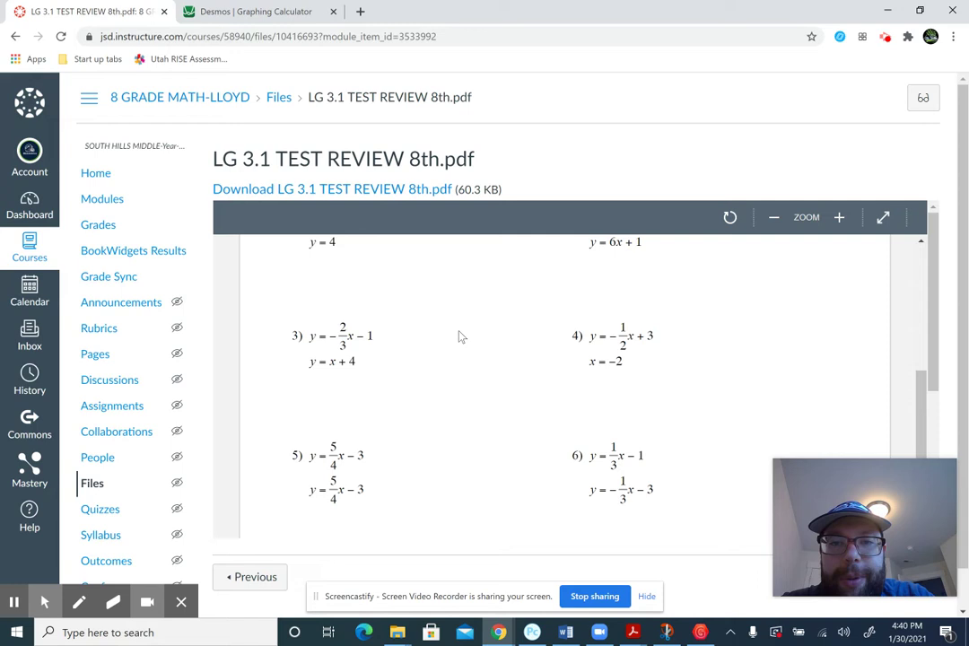
{"action": "left_click", "coordinate": [258, 13]}
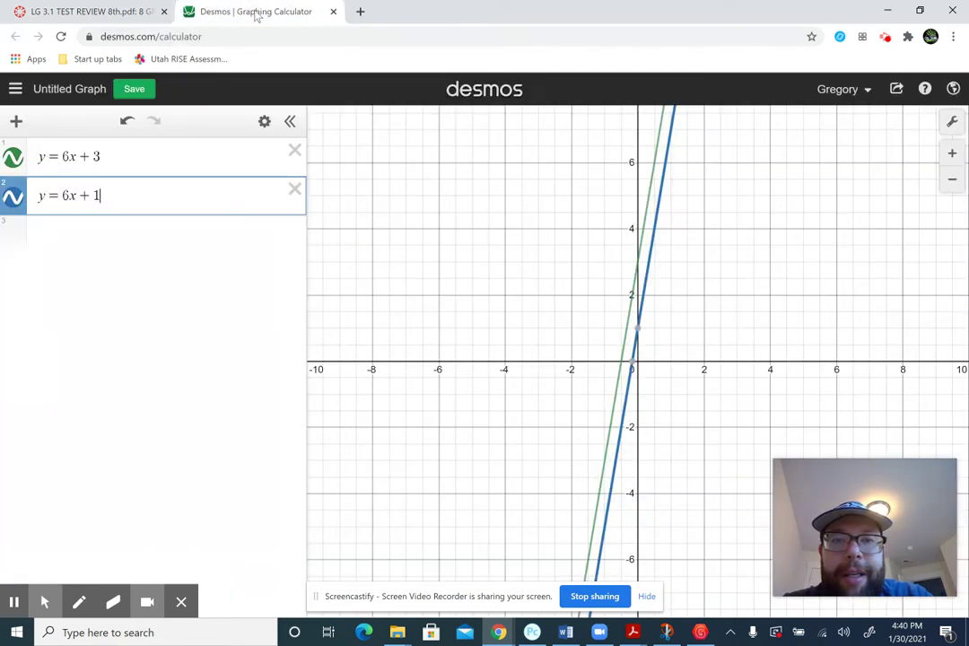
{"action": "left_click", "coordinate": [148, 158]}
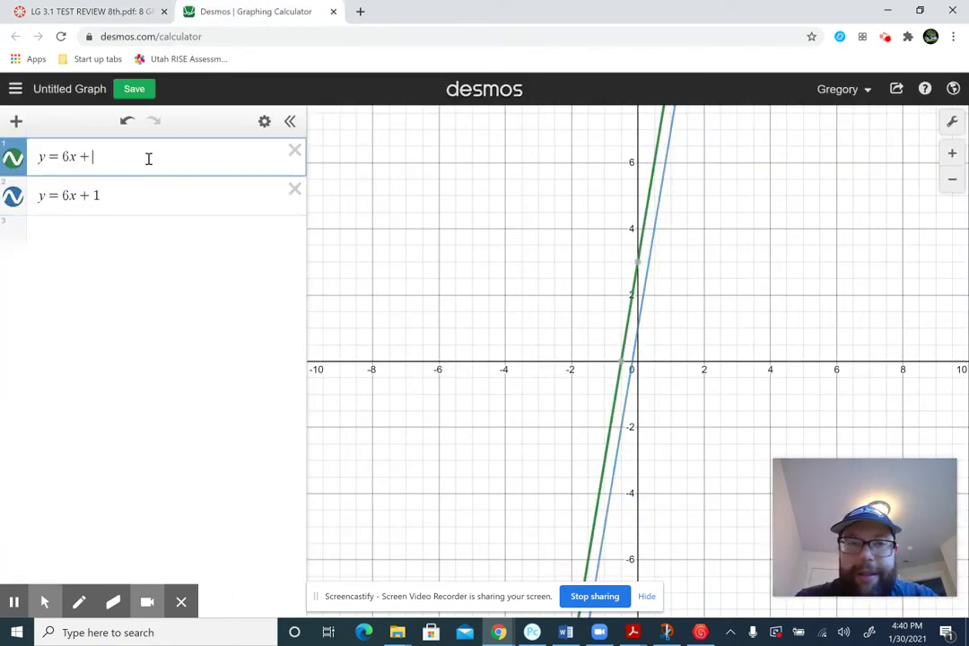
{"action": "key", "text": "BackSpace"}
{"action": "key", "text": "BackSpace"}
{"action": "key", "text": "BackSpace"}
{"action": "key", "text": "BackSpace"}
{"action": "type", "text": "-"}
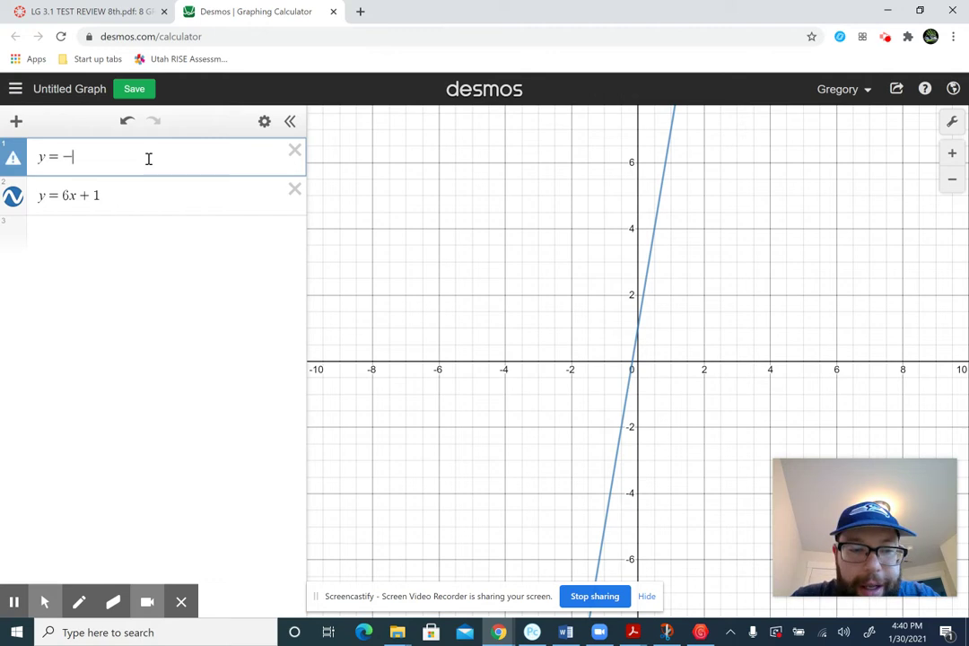
{"action": "type", "text": "1/2"}
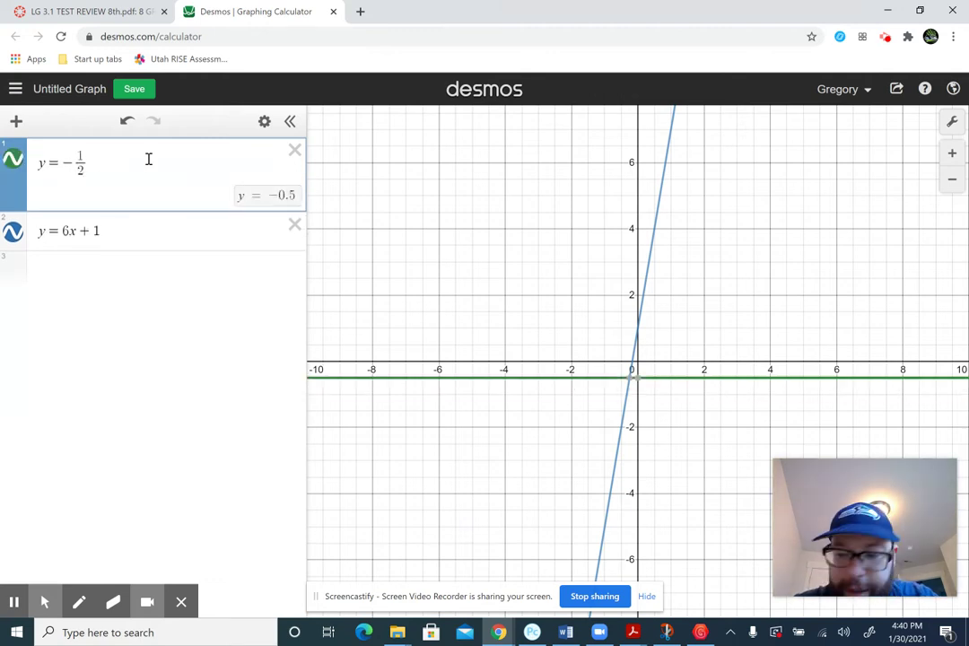
{"action": "key", "text": "Right"}
{"action": "type", "text": "x+3"}
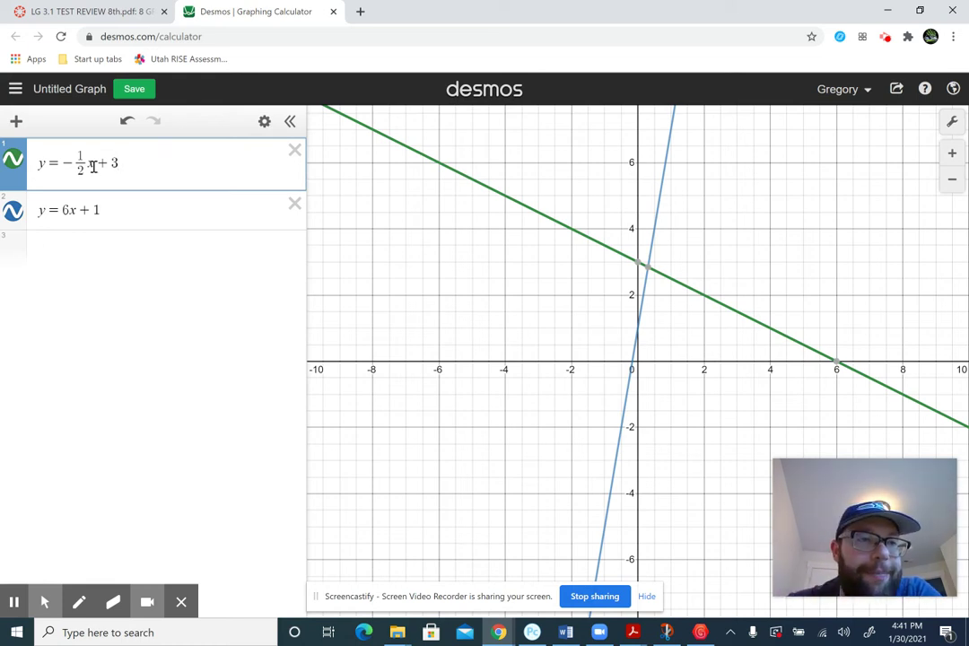
Step: Replace the second expression with problem 4's second equation, x = −2
{"action": "left_click", "coordinate": [120, 210]}
{"action": "key", "text": "BackSpace"}
{"action": "key", "text": "BackSpace"}
{"action": "key", "text": "BackSpace"}
{"action": "key", "text": "BackSpace"}
{"action": "key", "text": "BackSpace"}
{"action": "key", "text": "BackSpace"}
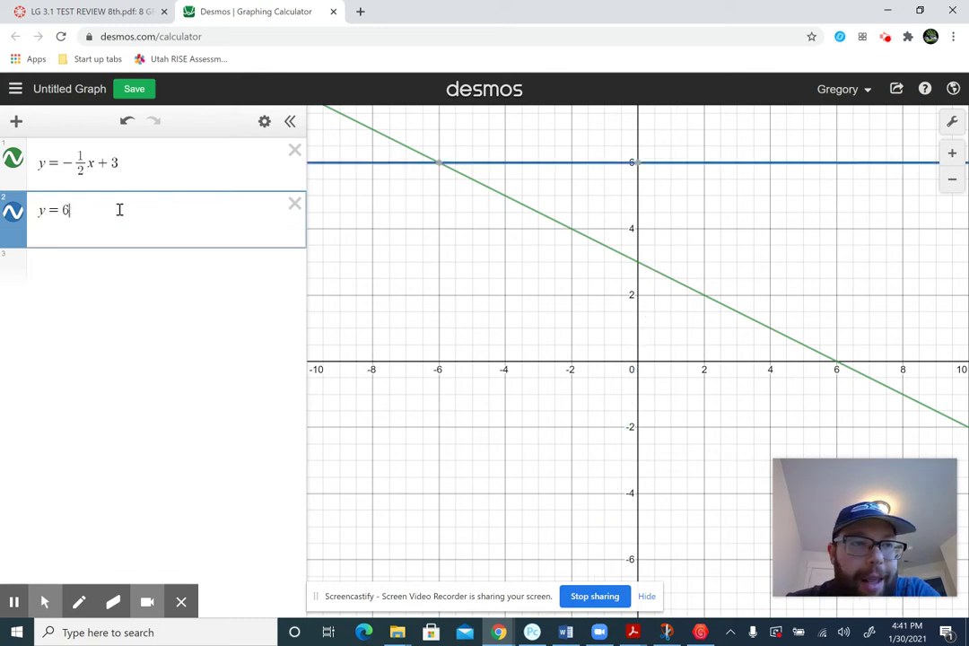
{"action": "type", "text": "x"}
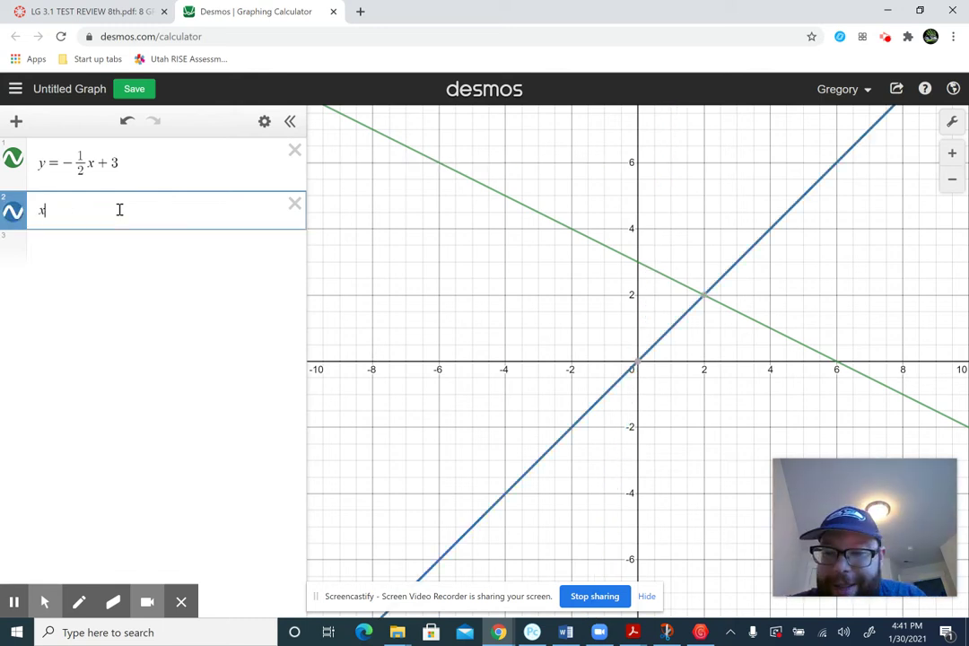
{"action": "type", "text": "=-2"}
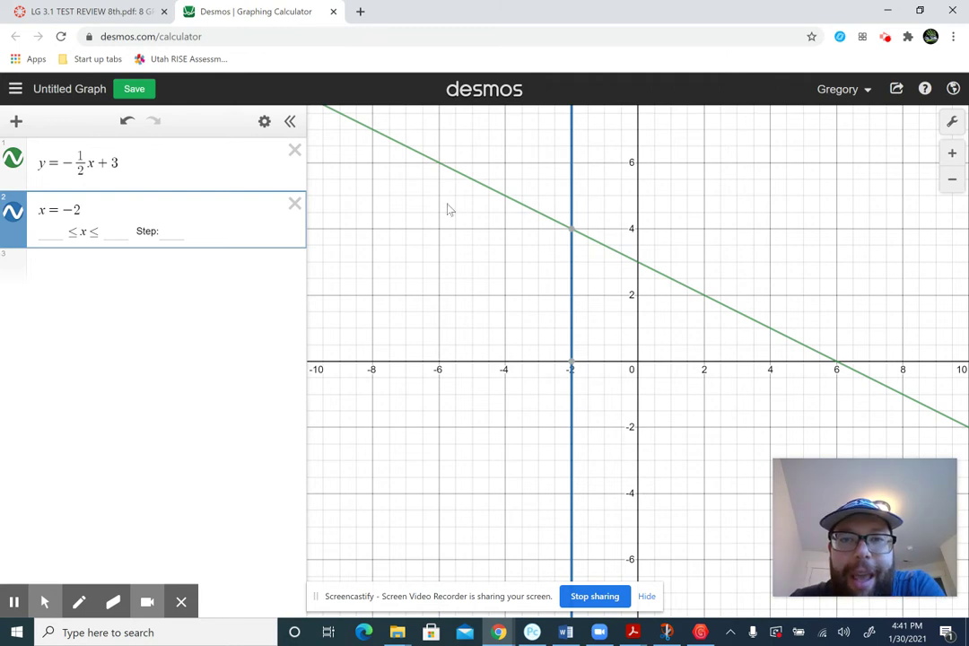
Step: Plot the intersection point of the two lines as (−2, 4) in the third expression line, and clear that entry
{"action": "mouse_move", "coordinate": [571, 234]}
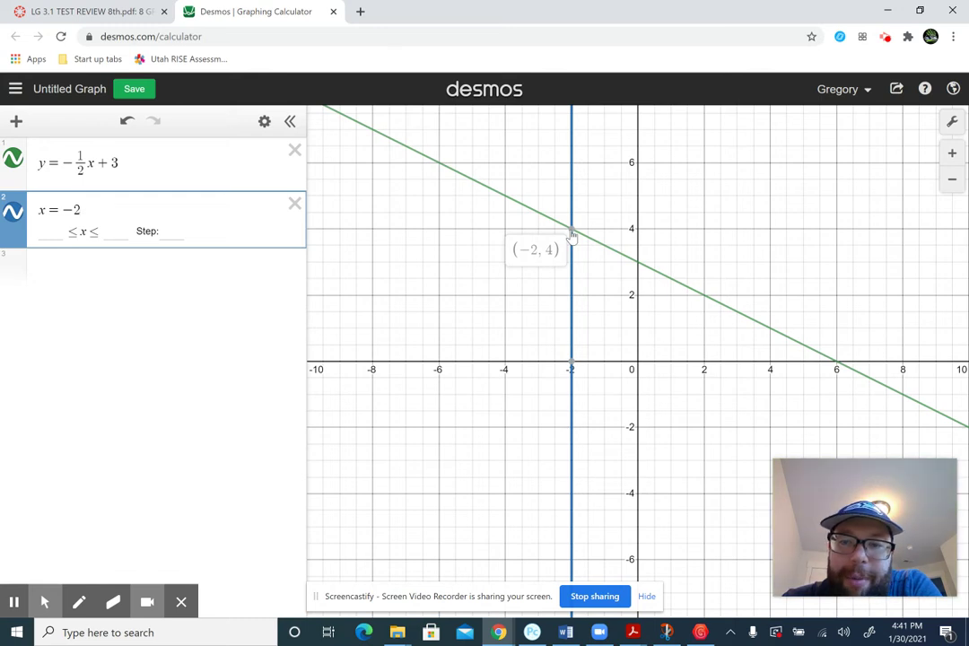
{"action": "left_click", "coordinate": [154, 269]}
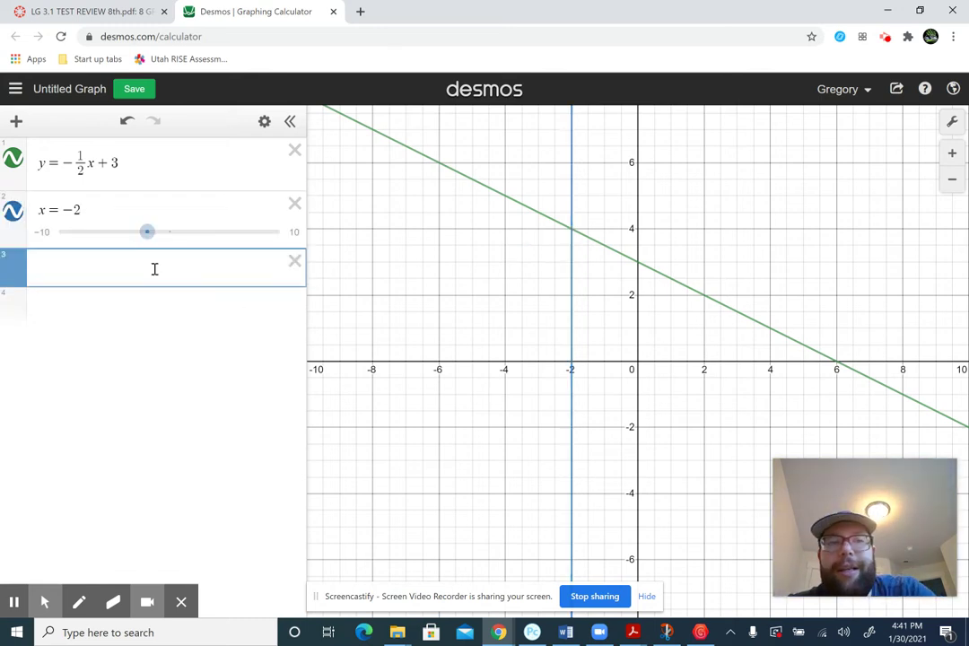
{"action": "type", "text": "(-2"}
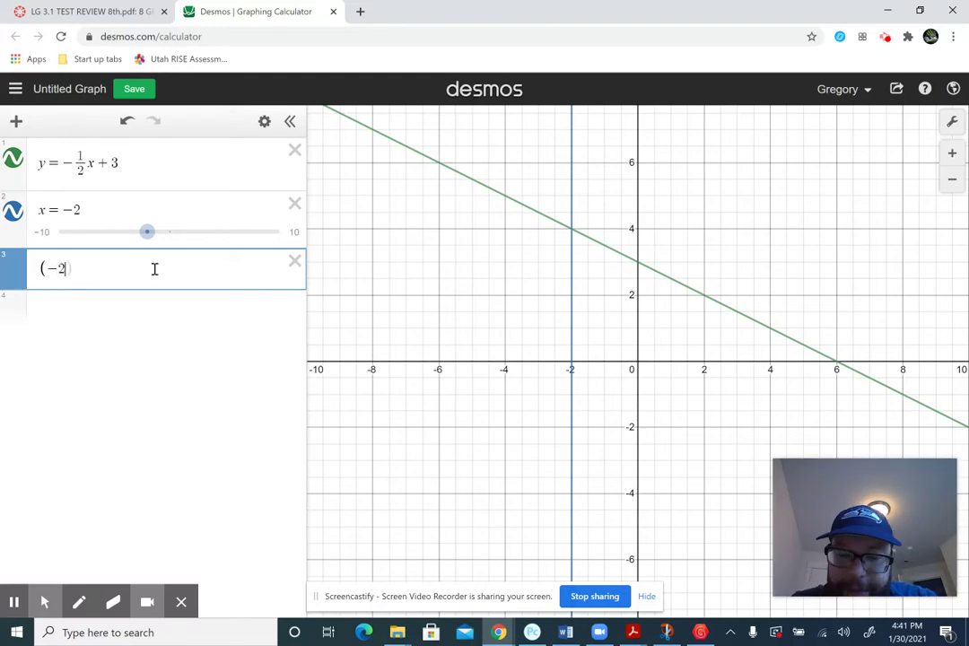
{"action": "type", "text": ",4)"}
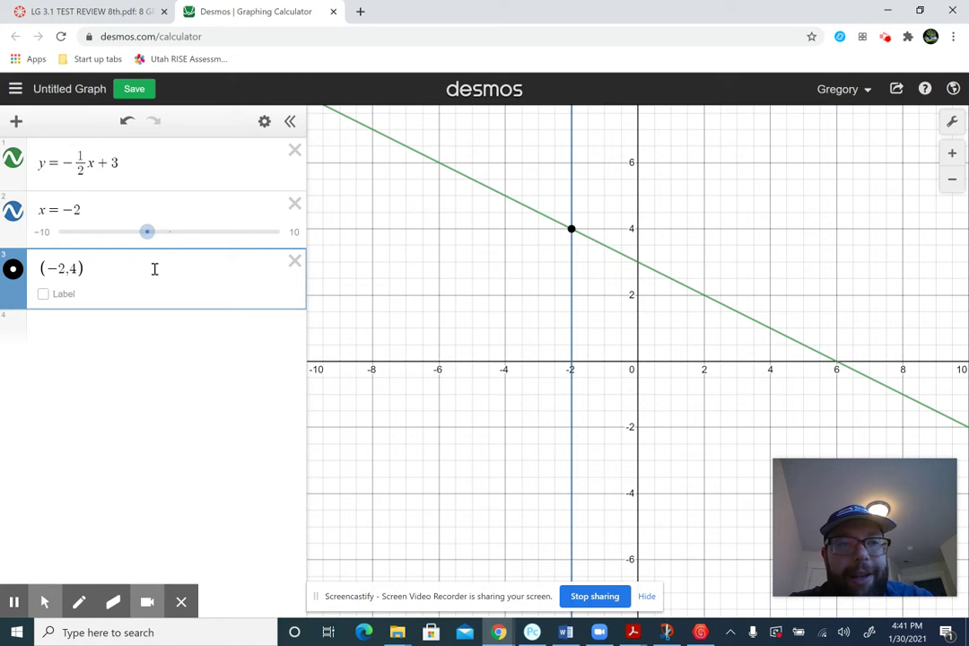
{"action": "key", "text": "BackSpace"}
{"action": "key", "text": "BackSpace"}
{"action": "key", "text": "BackSpace"}
{"action": "key", "text": "BackSpace"}
{"action": "key", "text": "BackSpace"}
{"action": "key", "text": "BackSpace"}
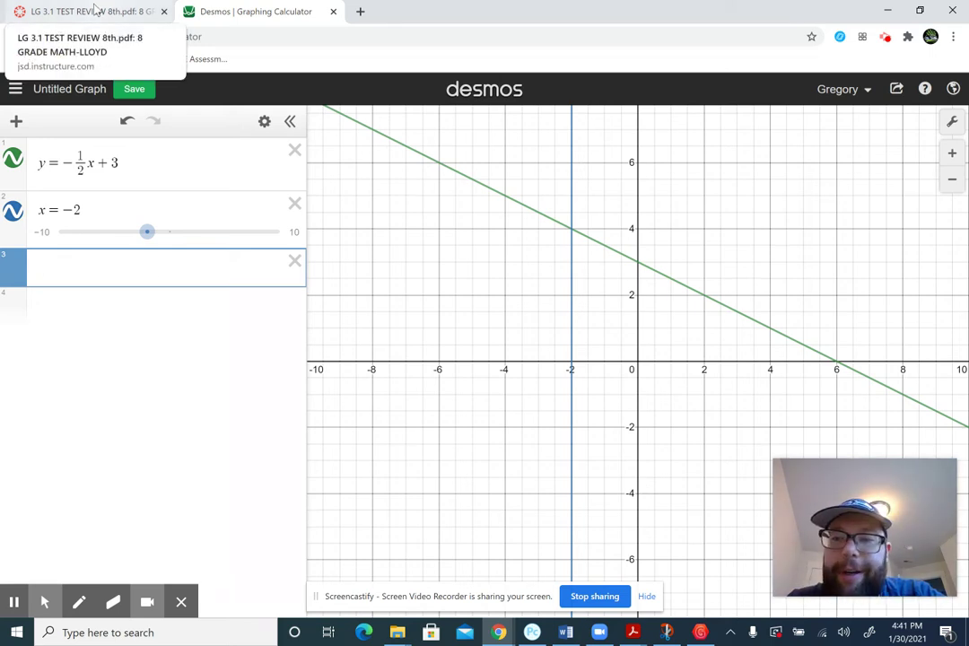
Step: Look up problem 6 on the worksheet and replace the first Desmos expression with its first equation, y = 1/3x − 1
{"action": "left_click", "coordinate": [97, 9]}
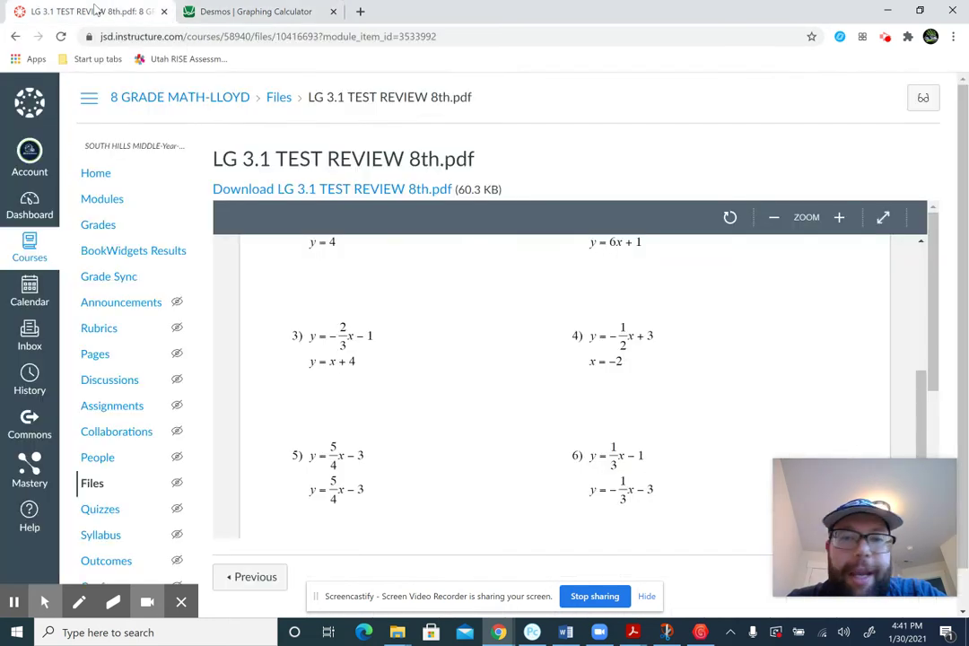
{"action": "scroll", "coordinate": [542, 421], "scroll_direction": "down", "scroll_amount": 2}
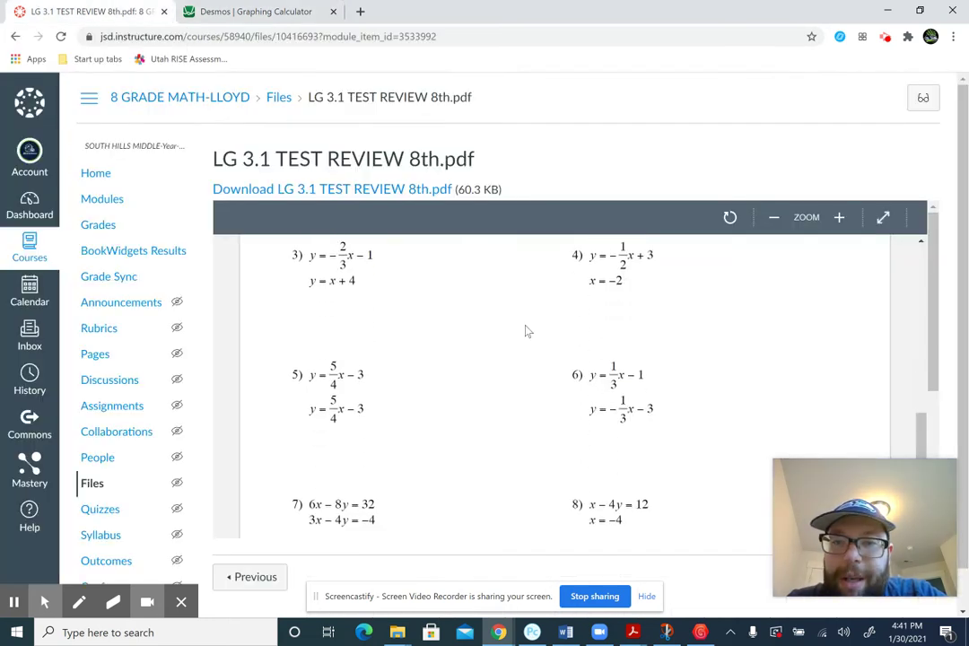
{"action": "left_click", "coordinate": [256, 12]}
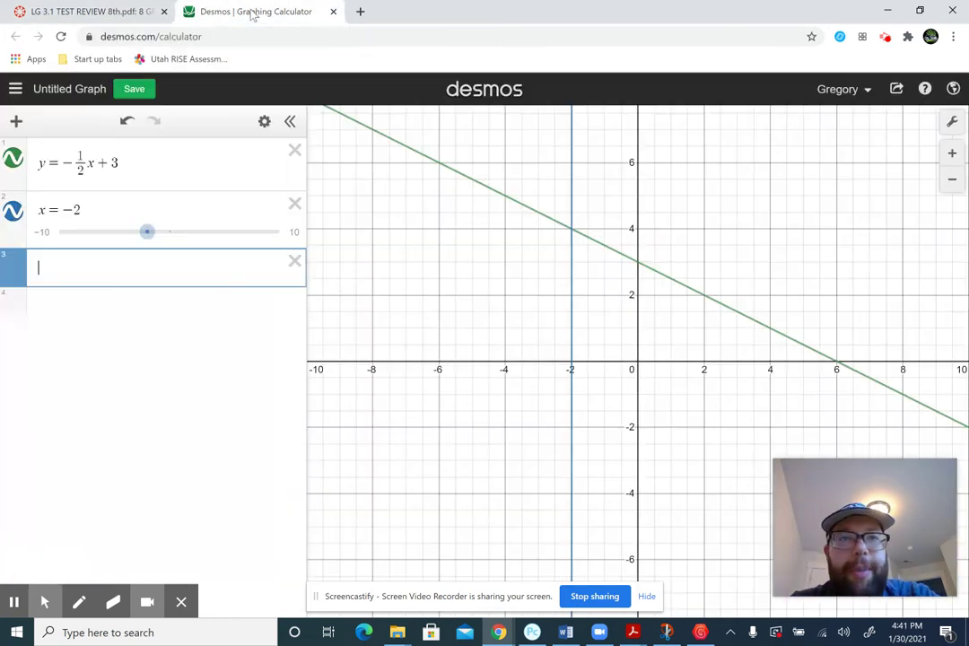
{"action": "left_click", "coordinate": [156, 158]}
{"action": "key", "text": "BackSpace"}
{"action": "key", "text": "BackSpace"}
{"action": "key", "text": "BackSpace"}
{"action": "key", "text": "BackSpace"}
{"action": "key", "text": "BackSpace"}
{"action": "key", "text": "BackSpace"}
{"action": "key", "text": "BackSpace"}
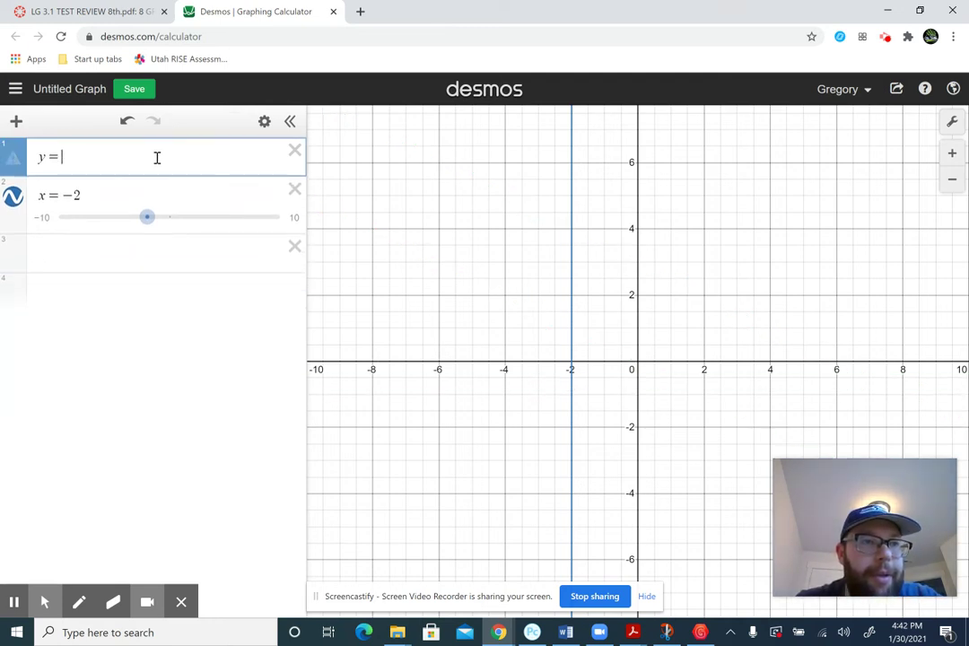
{"action": "type", "text": "1/3x"}
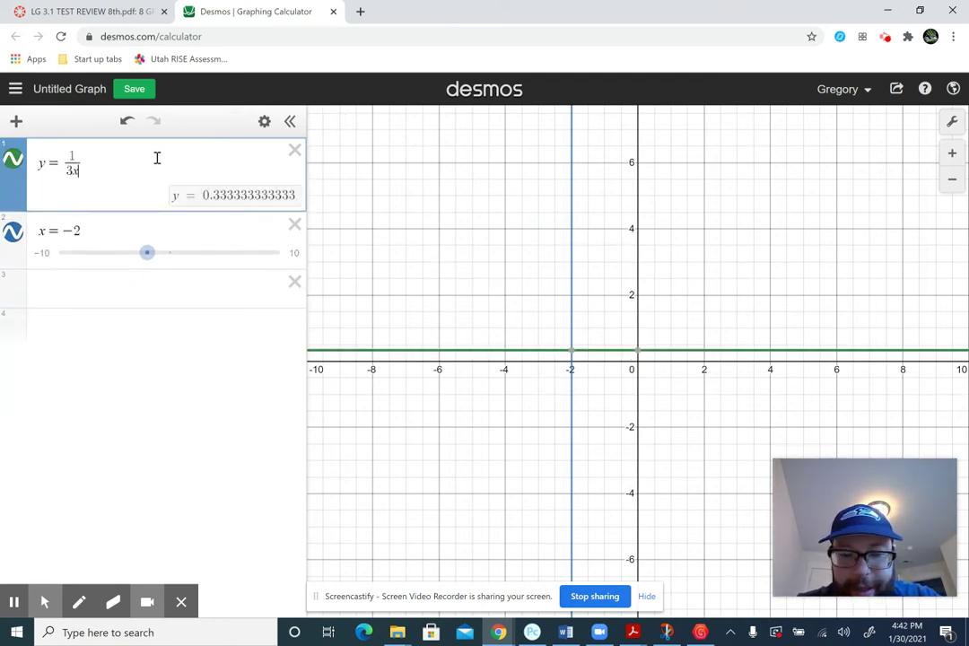
{"action": "key", "text": "BackSpace"}
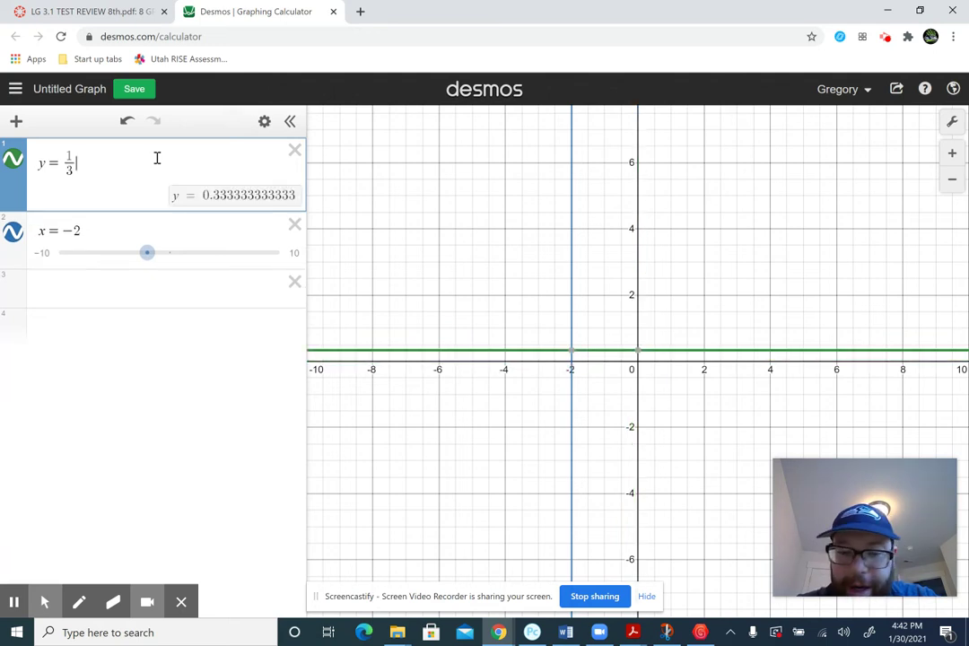
{"action": "type", "text": "x"}
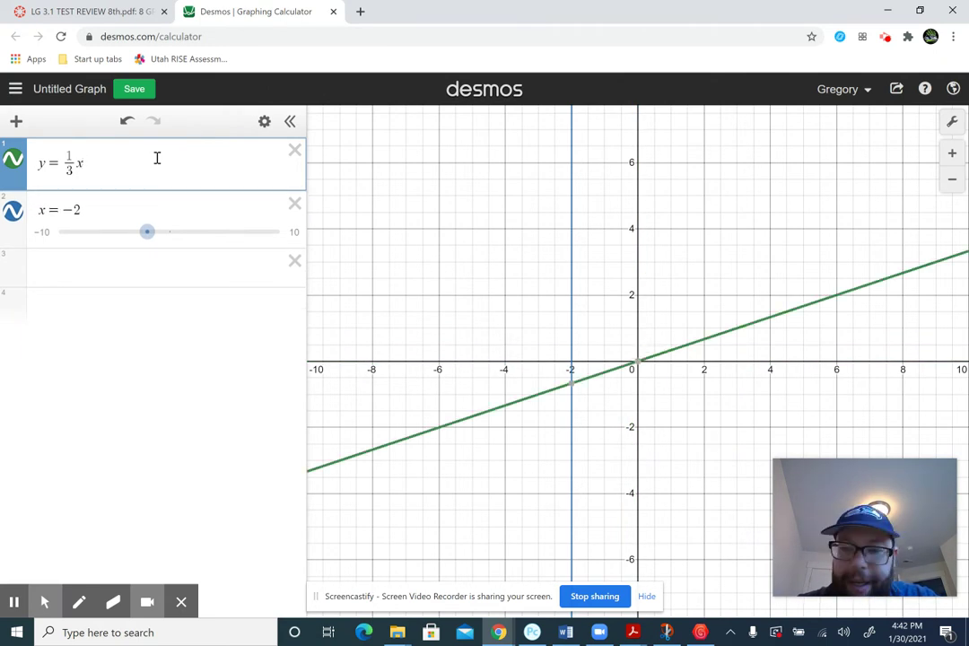
{"action": "type", "text": "-1"}
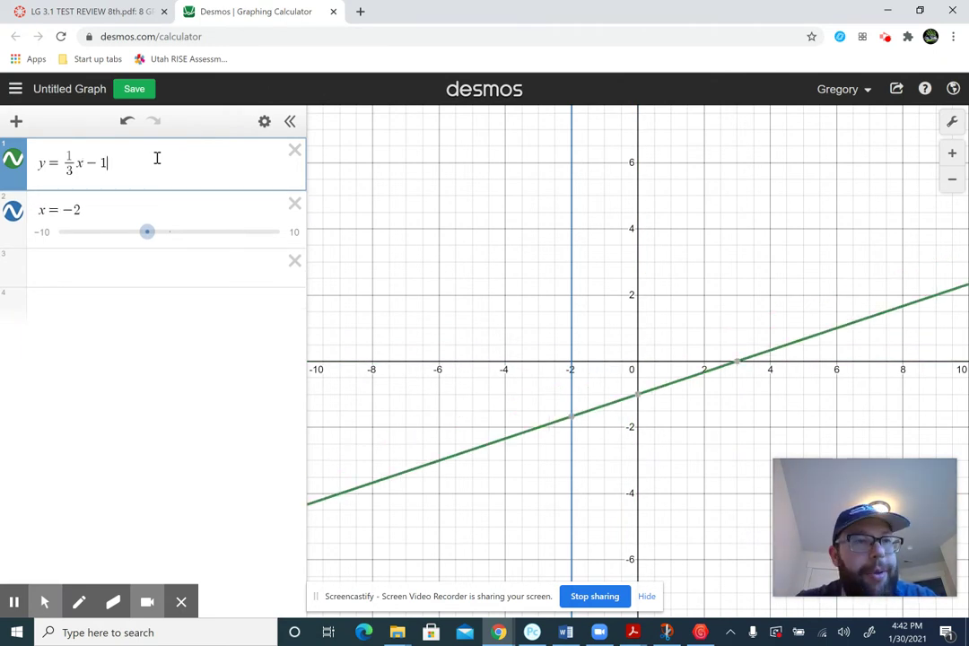
Step: Look up problem 6's second equation on the worksheet and replace the second Desmos expression with y = −1/3x − 3
{"action": "left_click", "coordinate": [86, 12]}
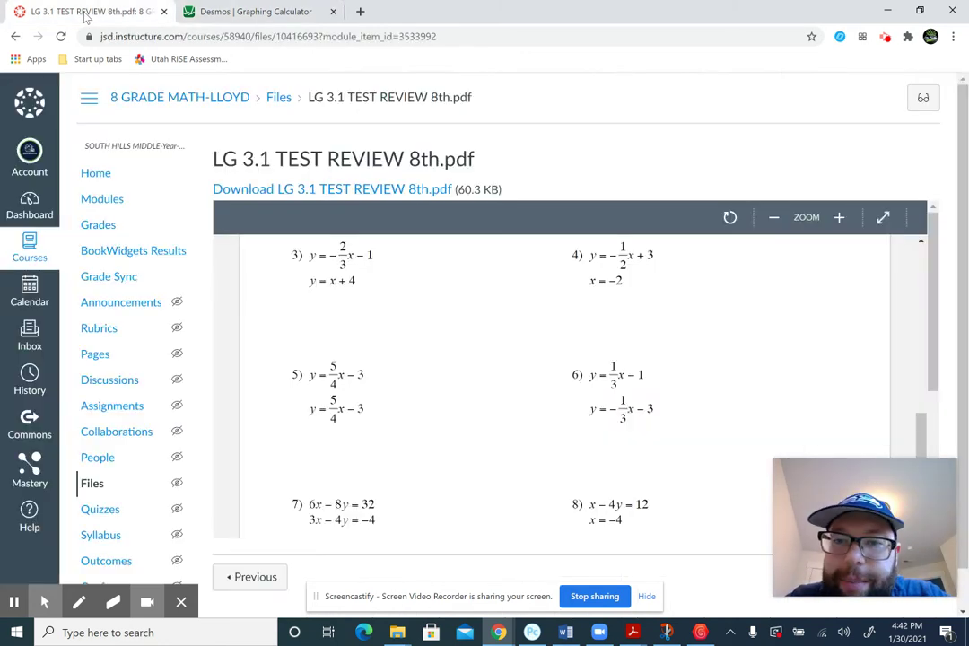
{"action": "left_click", "coordinate": [241, 22]}
{"action": "left_click", "coordinate": [99, 211]}
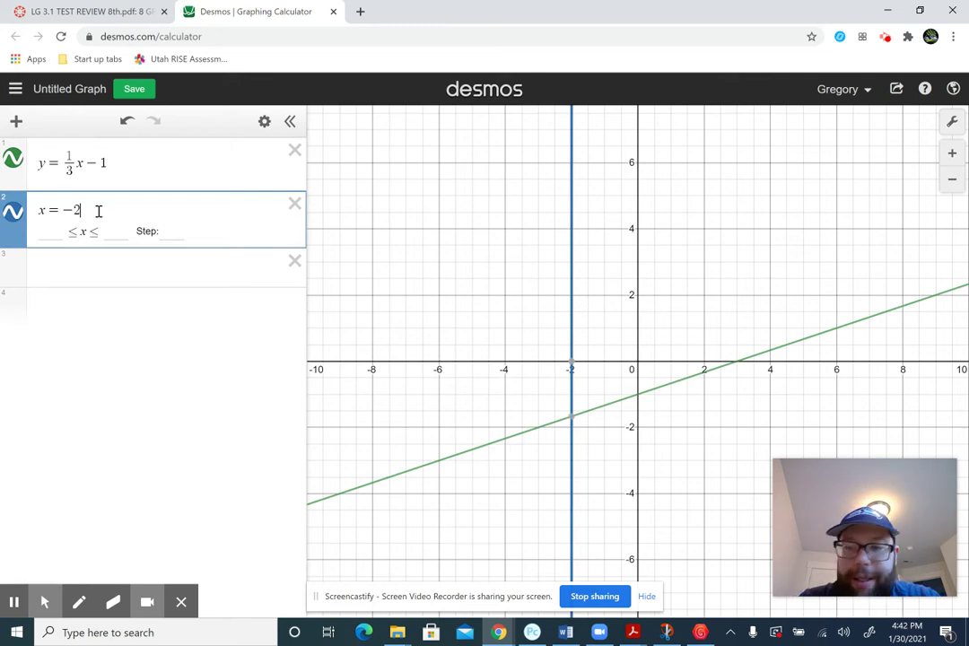
{"action": "key", "text": "BackSpace"}
{"action": "key", "text": "BackSpace"}
{"action": "key", "text": "BackSpace"}
{"action": "key", "text": "BackSpace"}
{"action": "type", "text": "y=-"}
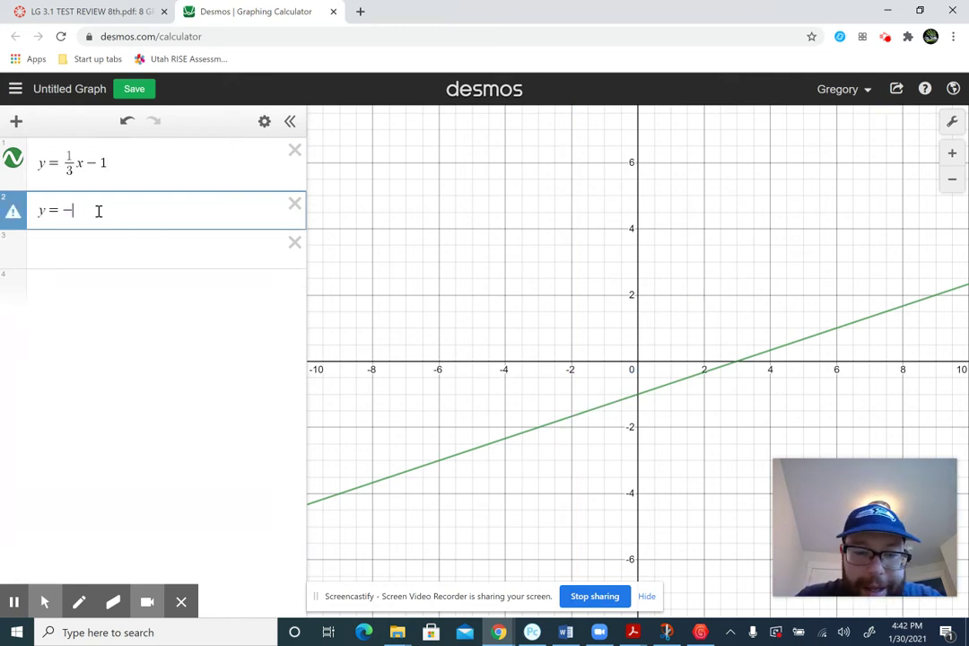
{"action": "type", "text": "1/3x-3"}
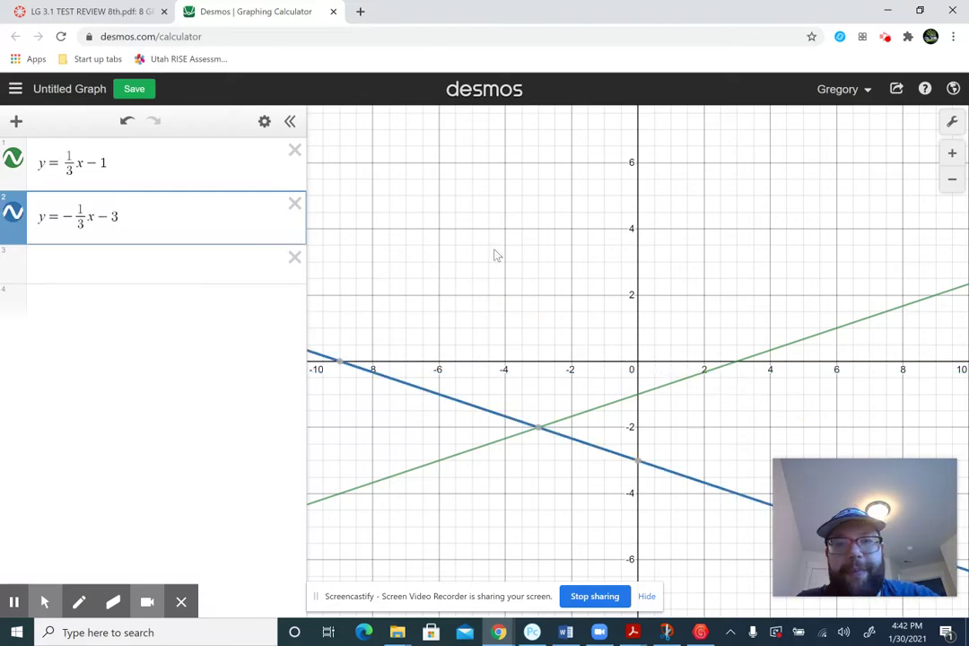
Step: Plot the intersection of problem 6's two lines as (−3, −2) in the third expression line, and clear that entry
{"action": "mouse_move", "coordinate": [539, 431]}
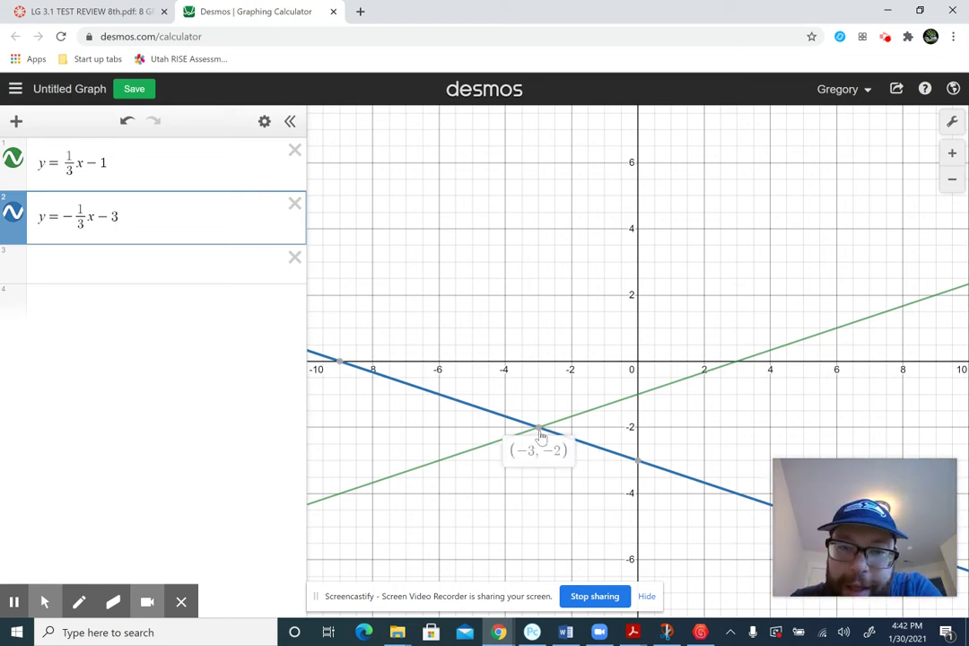
{"action": "left_click", "coordinate": [138, 271]}
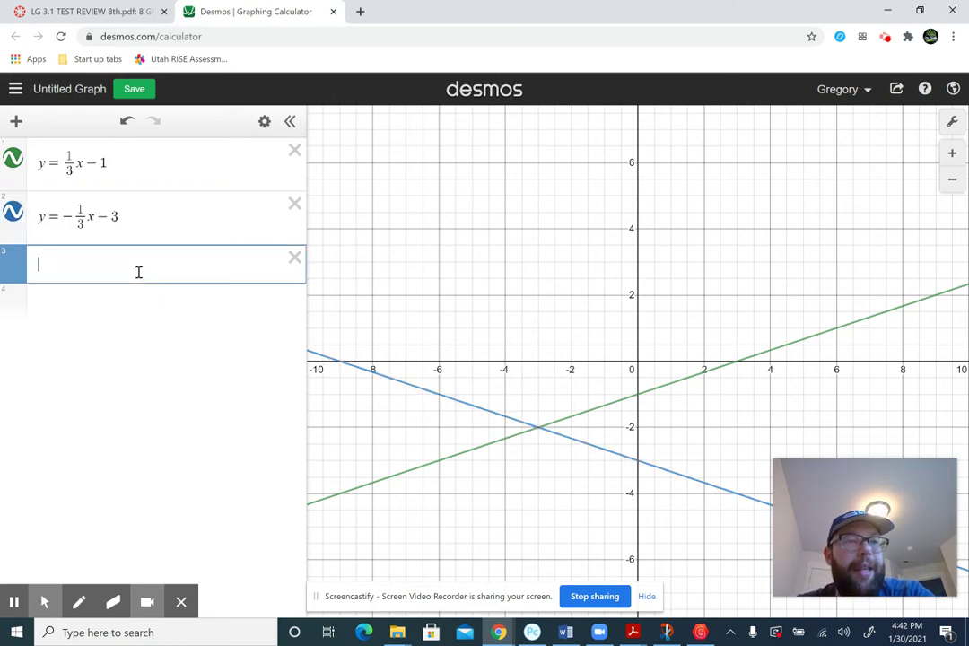
{"action": "type", "text": "(-"}
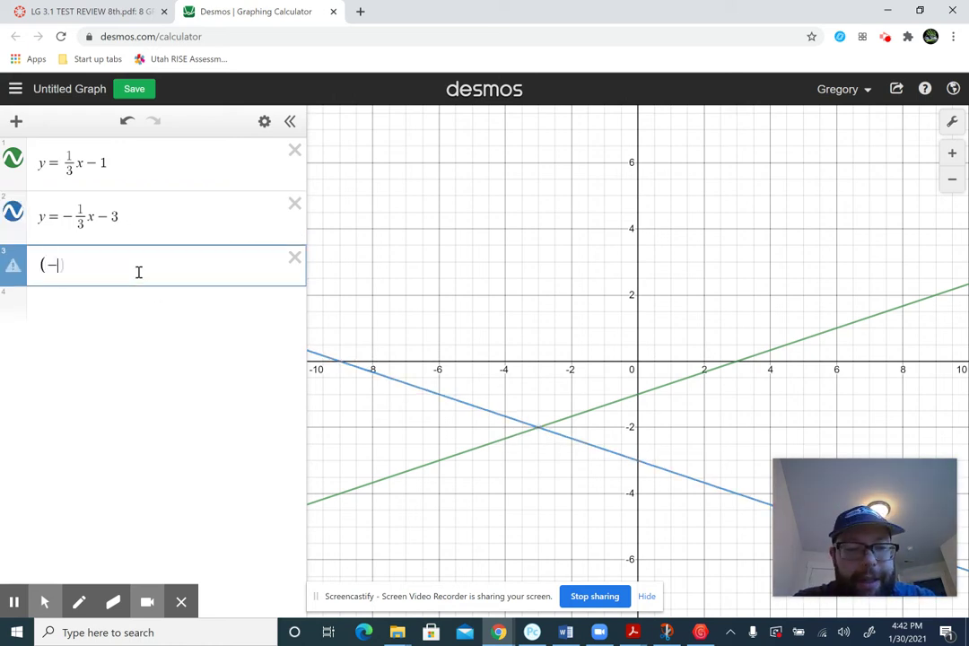
{"action": "type", "text": "3,-3"}
{"action": "key", "text": "BackSpace"}
{"action": "type", "text": "2"}
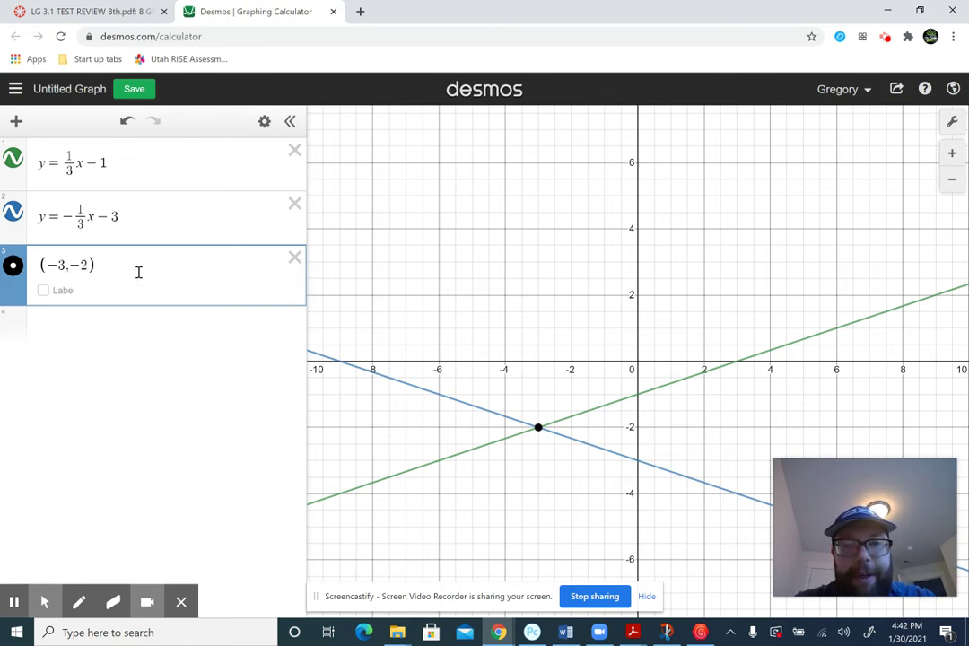
{"action": "key", "text": "BackSpace"}
{"action": "key", "text": "BackSpace"}
{"action": "key", "text": "BackSpace"}
{"action": "key", "text": "BackSpace"}
{"action": "key", "text": "BackSpace"}
{"action": "key", "text": "BackSpace"}
{"action": "key", "text": "BackSpace"}
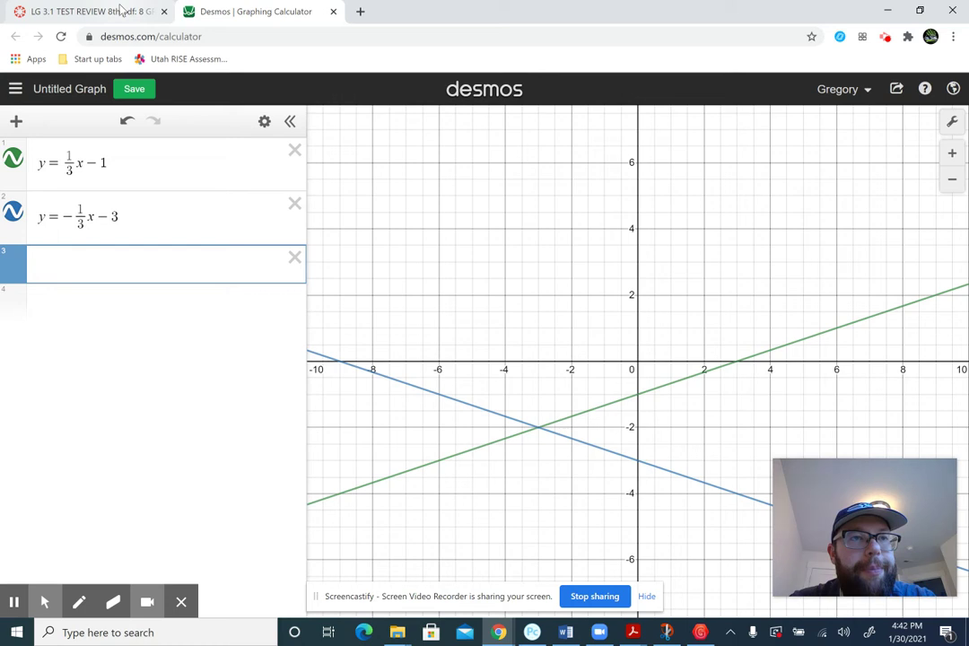
Step: Look up problem 8 on the worksheet and replace the first Desmos expression with its first equation, x − 4y = 12
{"action": "key", "text": "ctrl+shift+Tab"}
{"action": "scroll", "coordinate": [439, 401], "scroll_direction": "down", "scroll_amount": 3}
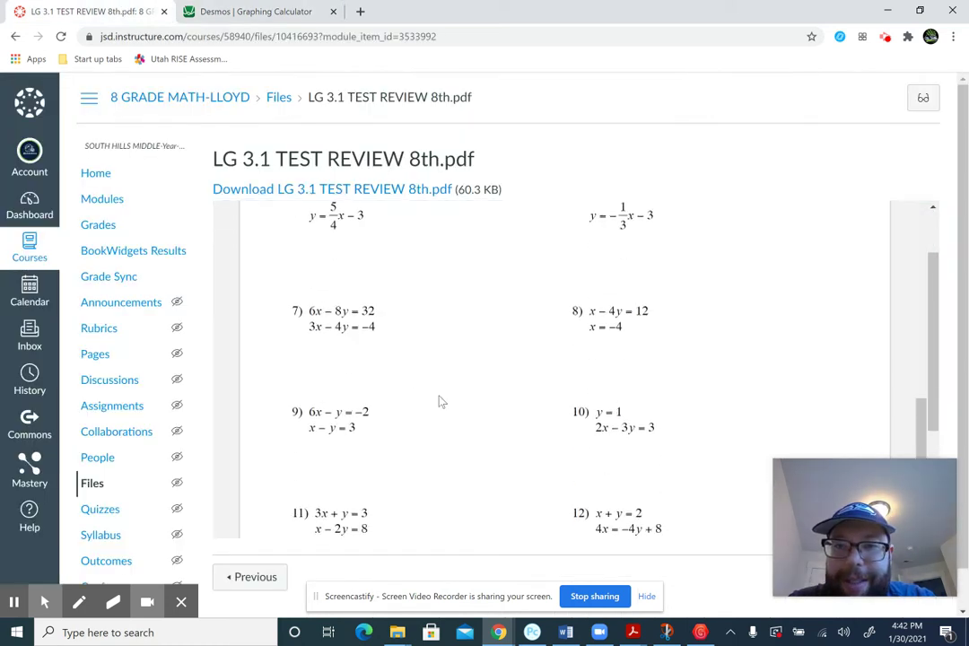
{"action": "scroll", "coordinate": [439, 402], "scroll_direction": "down", "scroll_amount": 1}
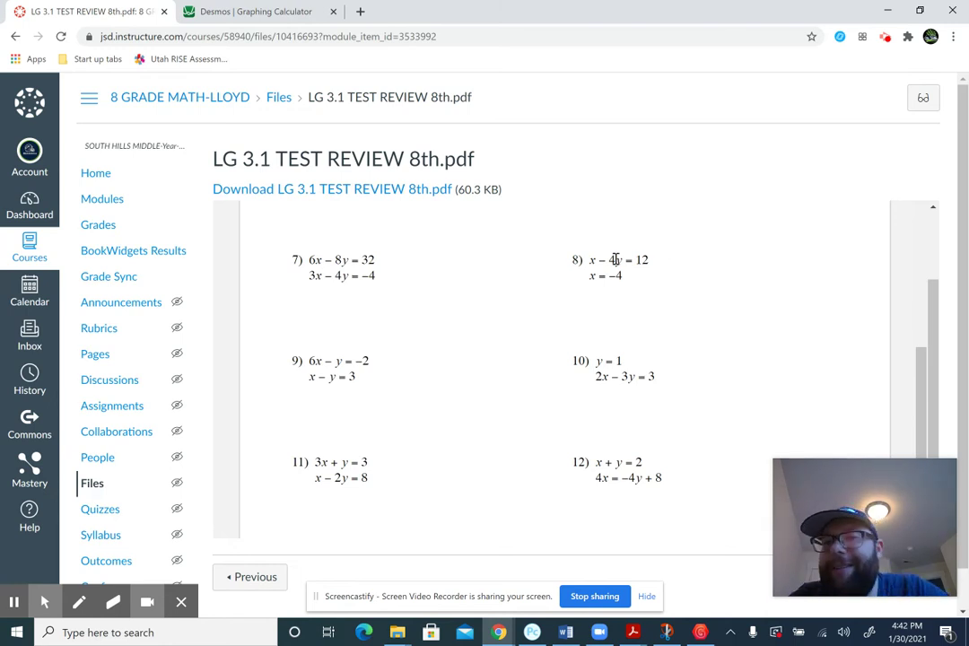
{"action": "left_click", "coordinate": [258, 11]}
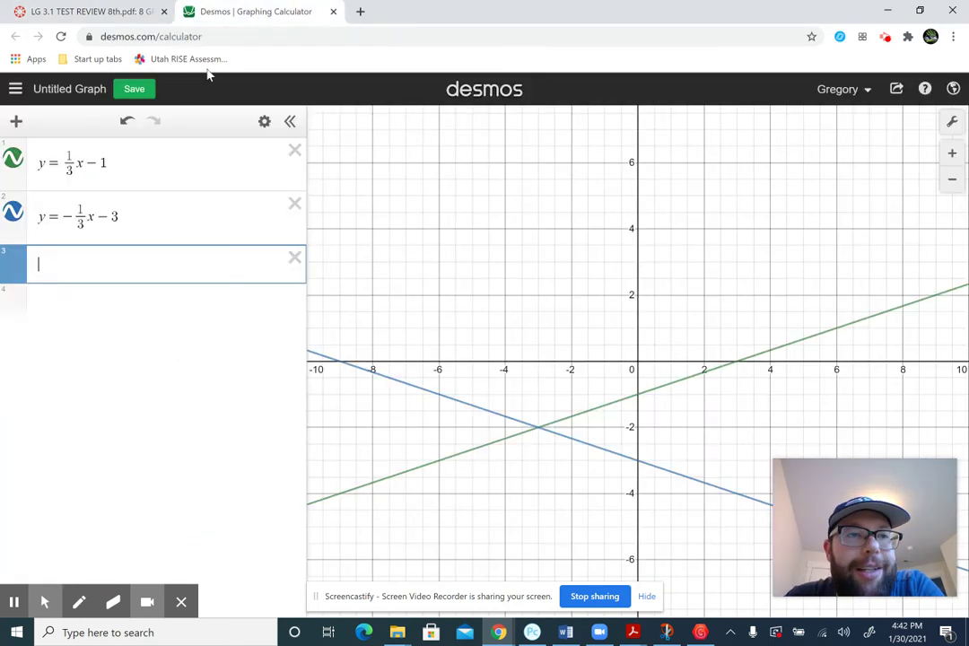
{"action": "left_click", "coordinate": [79, 12]}
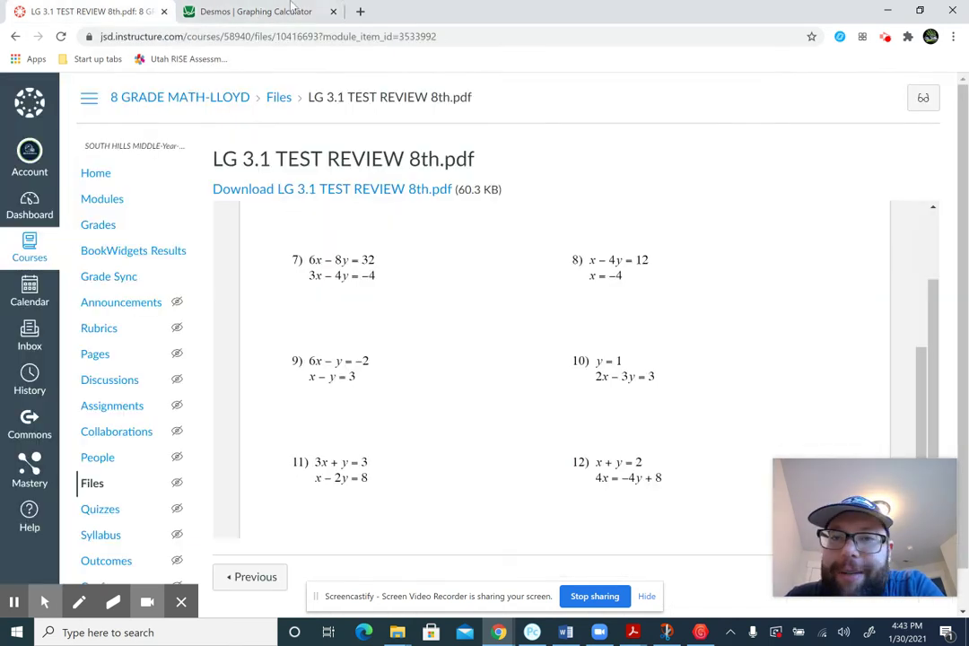
{"action": "left_click", "coordinate": [276, 13]}
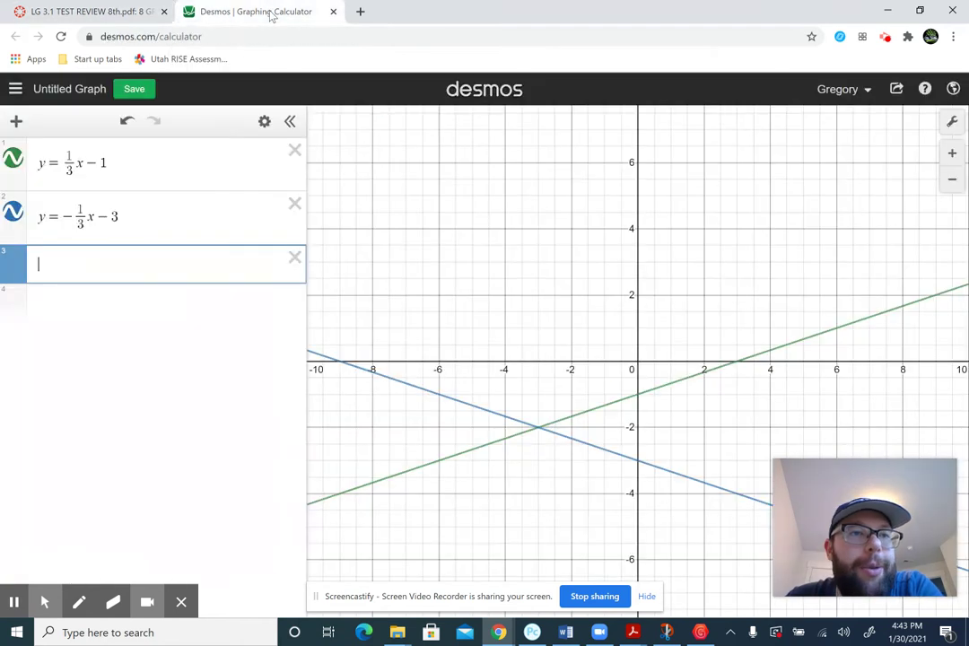
{"action": "left_click", "coordinate": [144, 176]}
{"action": "key", "text": "BackSpace"}
{"action": "key", "text": "BackSpace"}
{"action": "key", "text": "BackSpace"}
{"action": "key", "text": "BackSpace"}
{"action": "key", "text": "BackSpace"}
{"action": "key", "text": "BackSpace"}
{"action": "key", "text": "BackSpace"}
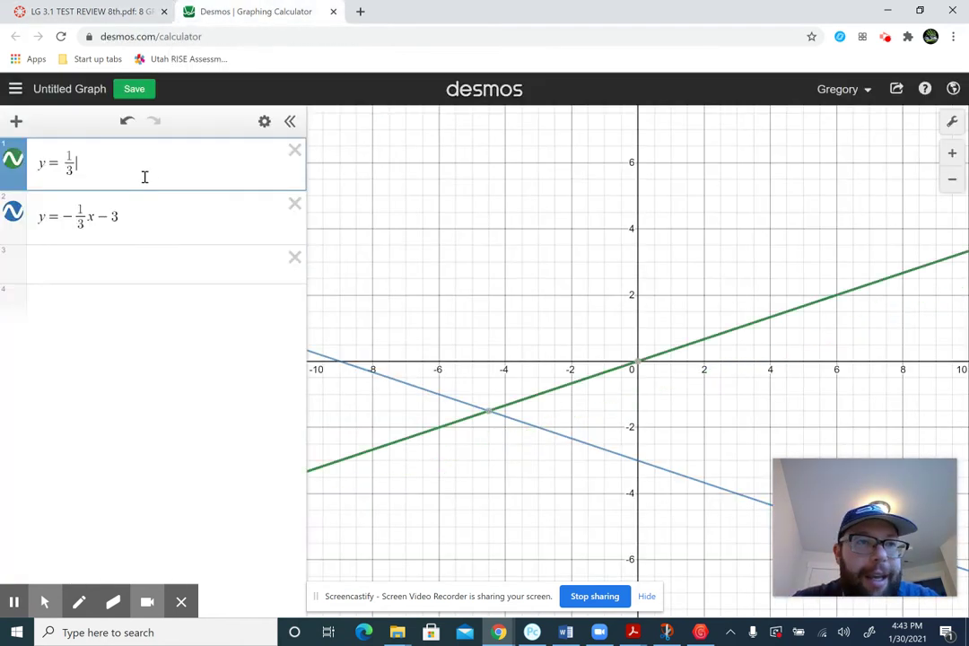
{"action": "key", "text": "BackSpace"}
{"action": "key", "text": "BackSpace"}
{"action": "type", "text": "x"}
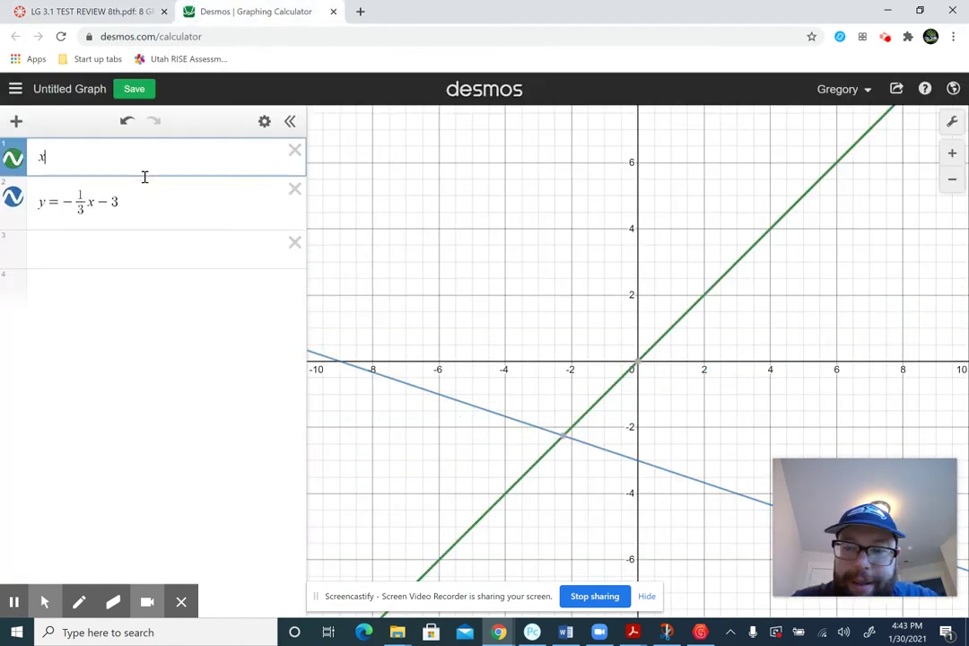
{"action": "type", "text": "-4y=12"}
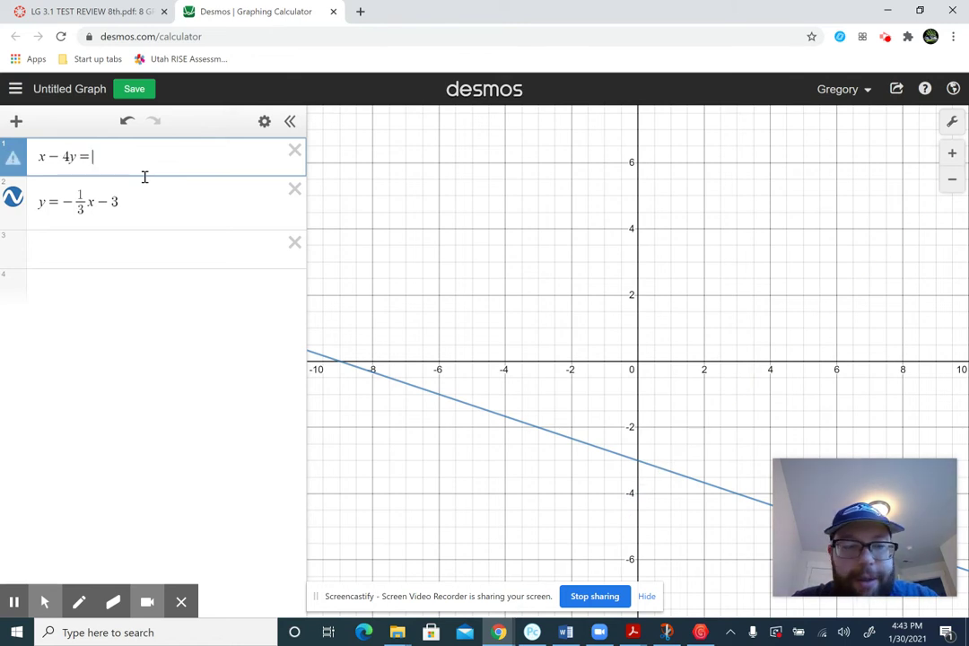
Step: Check problem 8's second equation on the worksheet and replace the second Desmos expression with x = −4
{"action": "left_click", "coordinate": [81, 13]}
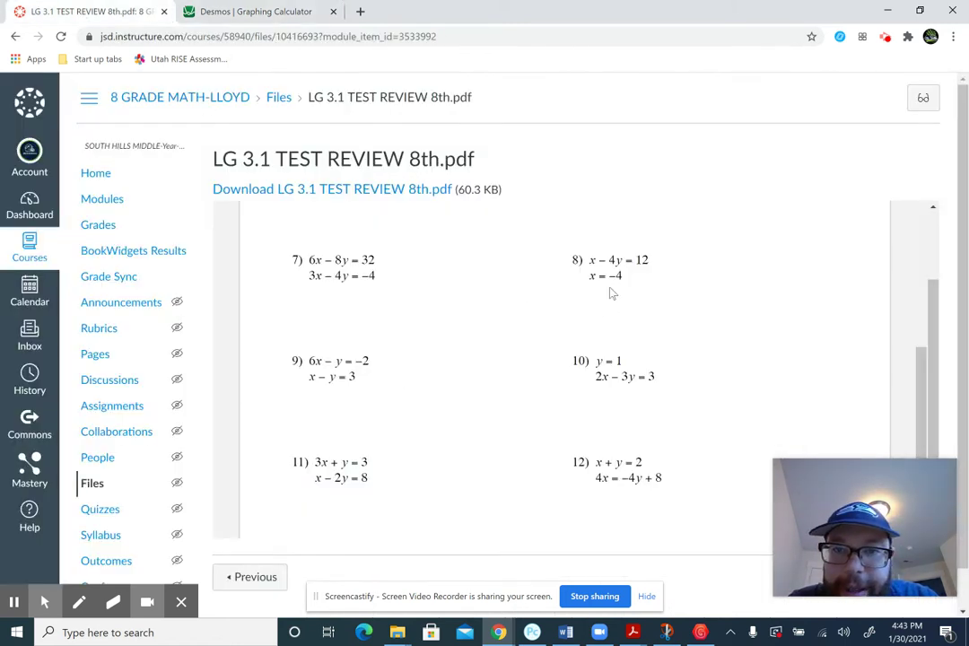
{"action": "left_click", "coordinate": [220, 11]}
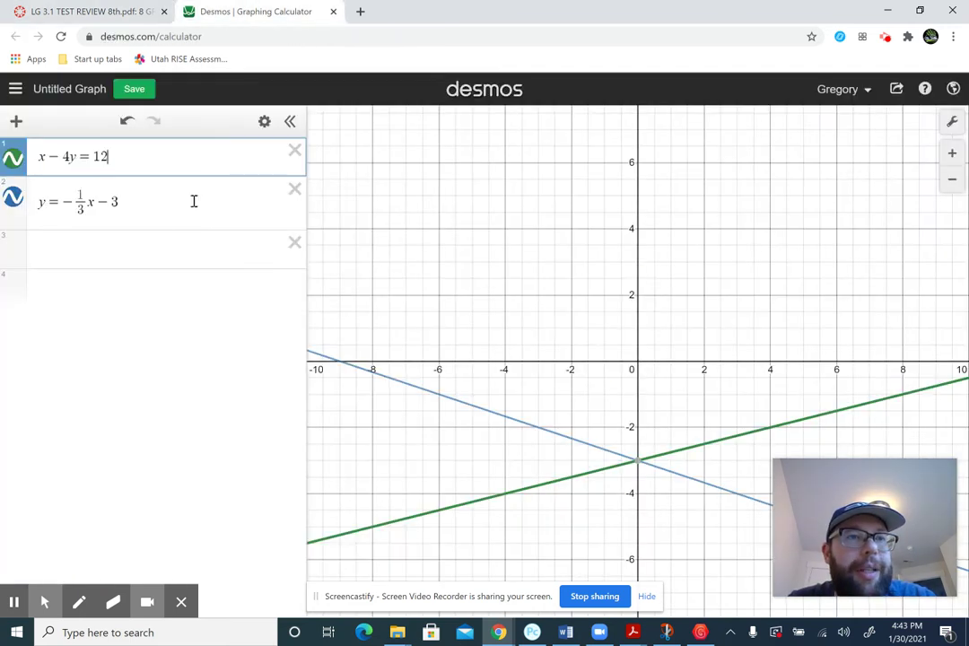
{"action": "left_click", "coordinate": [132, 214]}
{"action": "key", "text": "BackSpace"}
{"action": "key", "text": "BackSpace"}
{"action": "key", "text": "BackSpace"}
{"action": "key", "text": "BackSpace"}
{"action": "key", "text": "BackSpace"}
{"action": "key", "text": "BackSpace"}
{"action": "key", "text": "BackSpace"}
{"action": "key", "text": "BackSpace"}
{"action": "key", "text": "BackSpace"}
{"action": "key", "text": "BackSpace"}
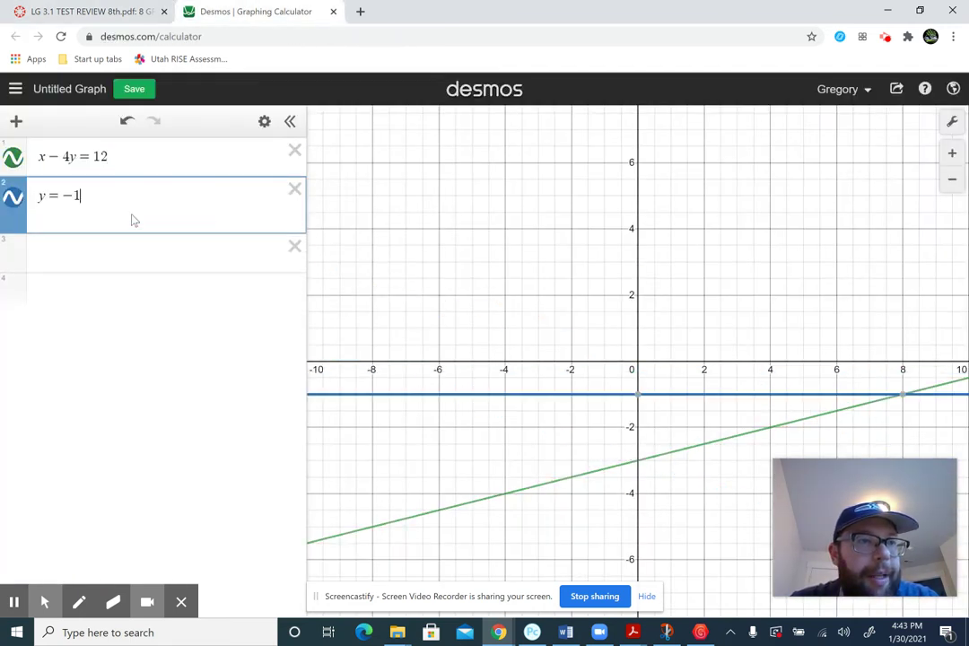
{"action": "type", "text": "x=-4"}
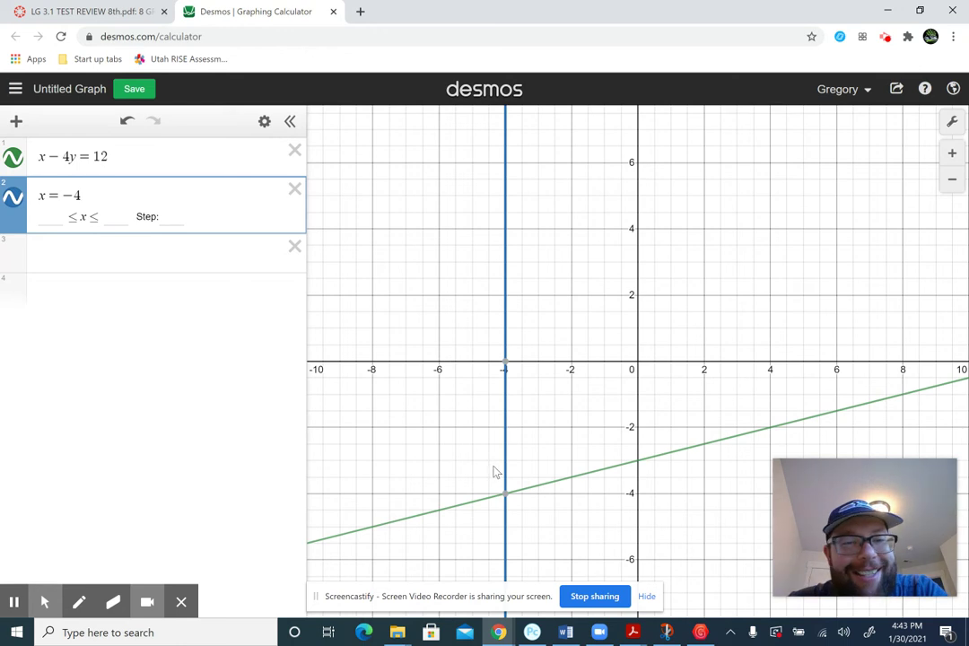
Step: Plot the intersection of problem 8's two lines as (−4, −4) in the third expression line, and clear that entry
{"action": "mouse_move", "coordinate": [506, 499]}
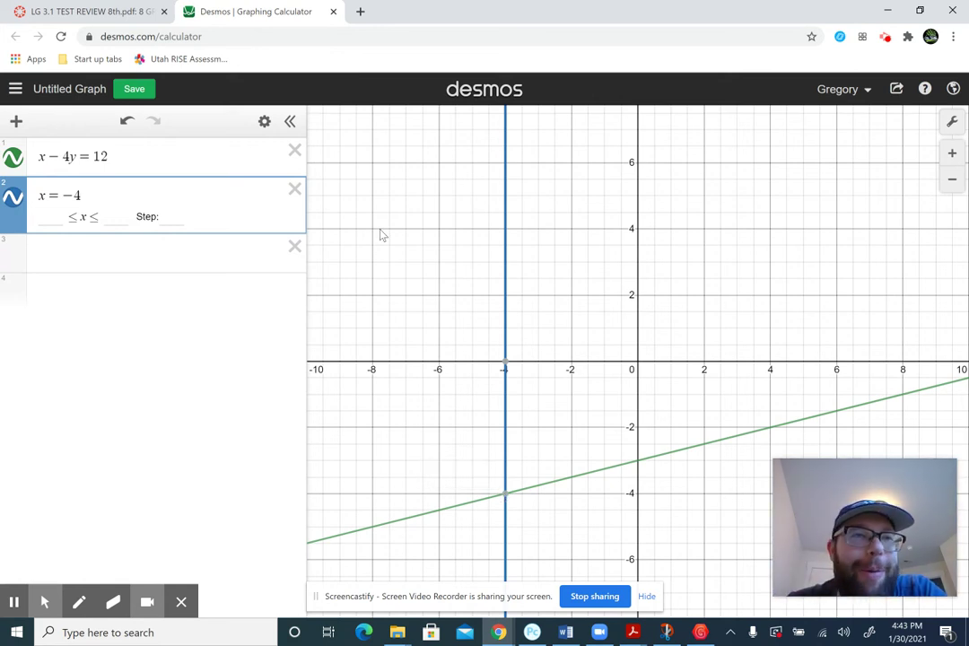
{"action": "left_click", "coordinate": [140, 259]}
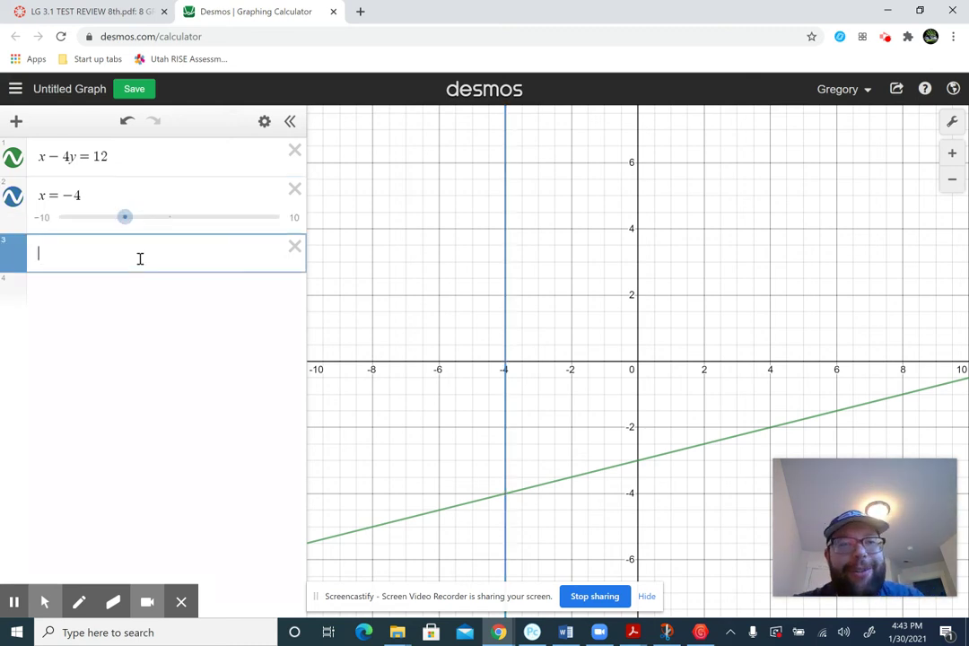
{"action": "type", "text": "(-4,-"}
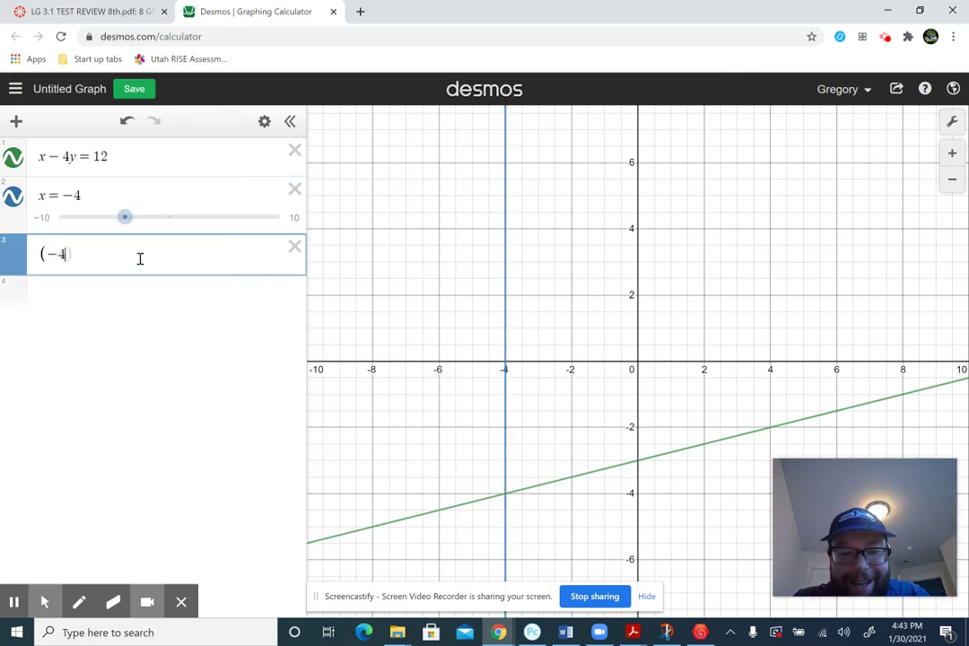
{"action": "type", "text": "4)"}
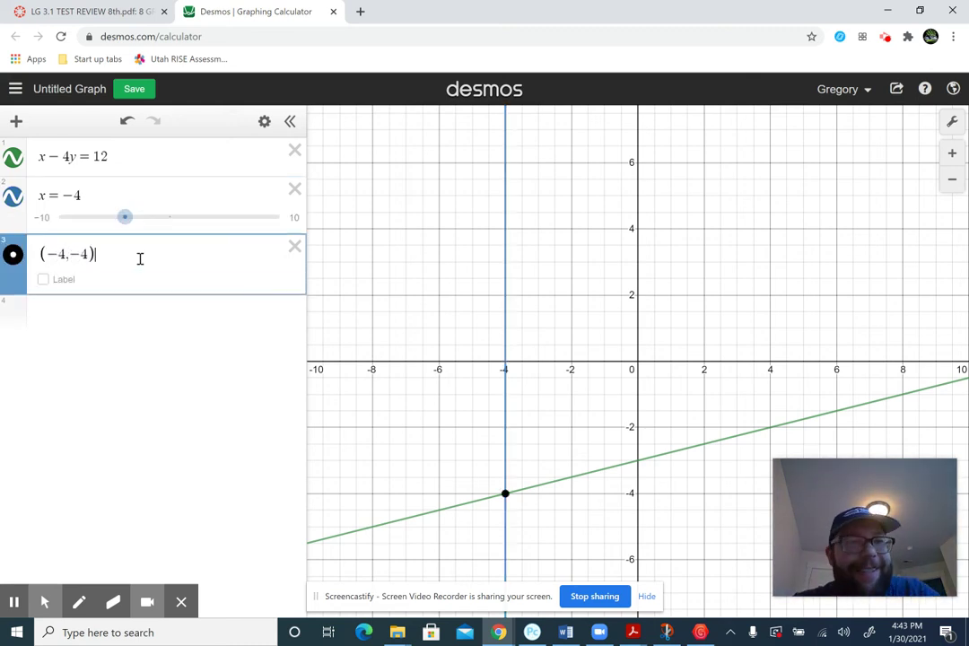
{"action": "key", "text": "BackSpace"}
{"action": "key", "text": "BackSpace"}
{"action": "key", "text": "BackSpace"}
{"action": "key", "text": "BackSpace"}
{"action": "key", "text": "BackSpace"}
{"action": "key", "text": "BackSpace"}
{"action": "key", "text": "BackSpace"}
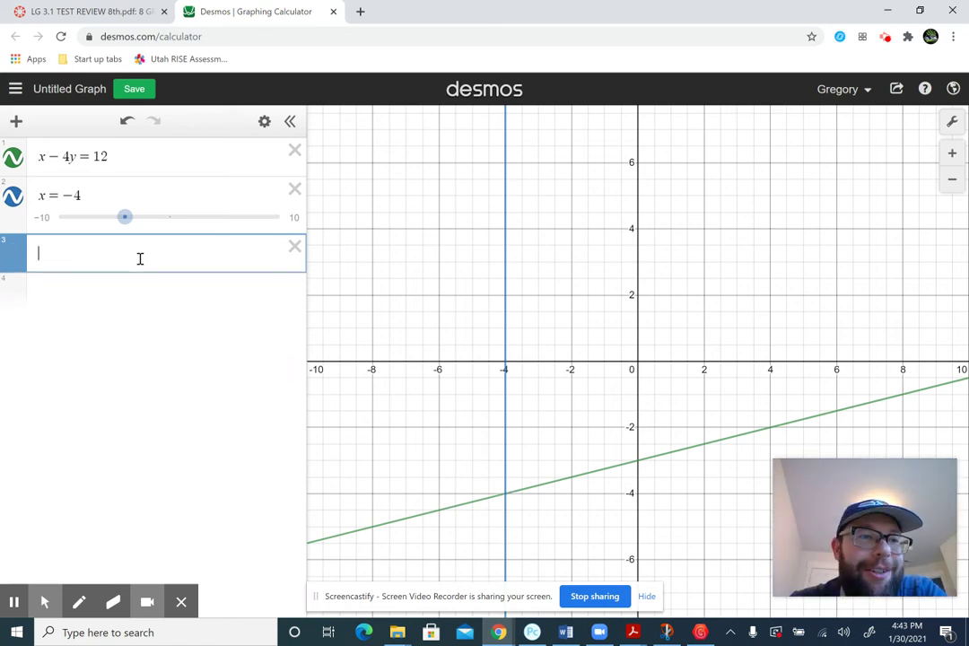
Step: Look up problem 10 on the worksheet and replace the first Desmos expression with its first equation, y = 1
{"action": "left_click", "coordinate": [94, 11]}
{"action": "scroll", "coordinate": [505, 435], "scroll_direction": "down", "scroll_amount": 2}
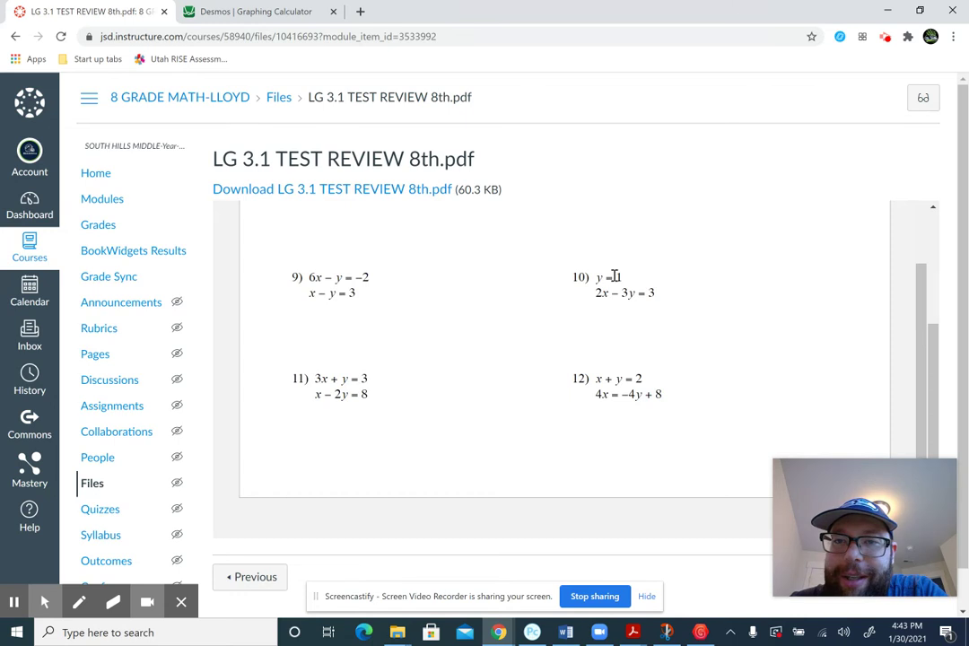
{"action": "left_click", "coordinate": [277, 10]}
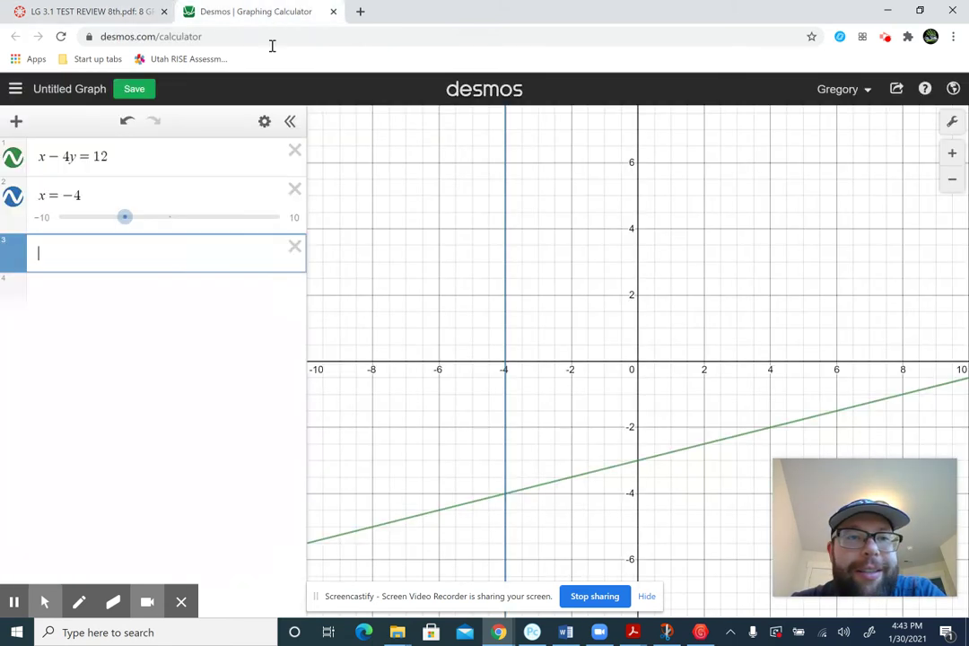
{"action": "left_click", "coordinate": [167, 154]}
{"action": "key", "text": "BackSpace"}
{"action": "key", "text": "BackSpace"}
{"action": "key", "text": "BackSpace"}
{"action": "key", "text": "BackSpace"}
{"action": "key", "text": "BackSpace"}
{"action": "key", "text": "BackSpace"}
{"action": "key", "text": "BackSpace"}
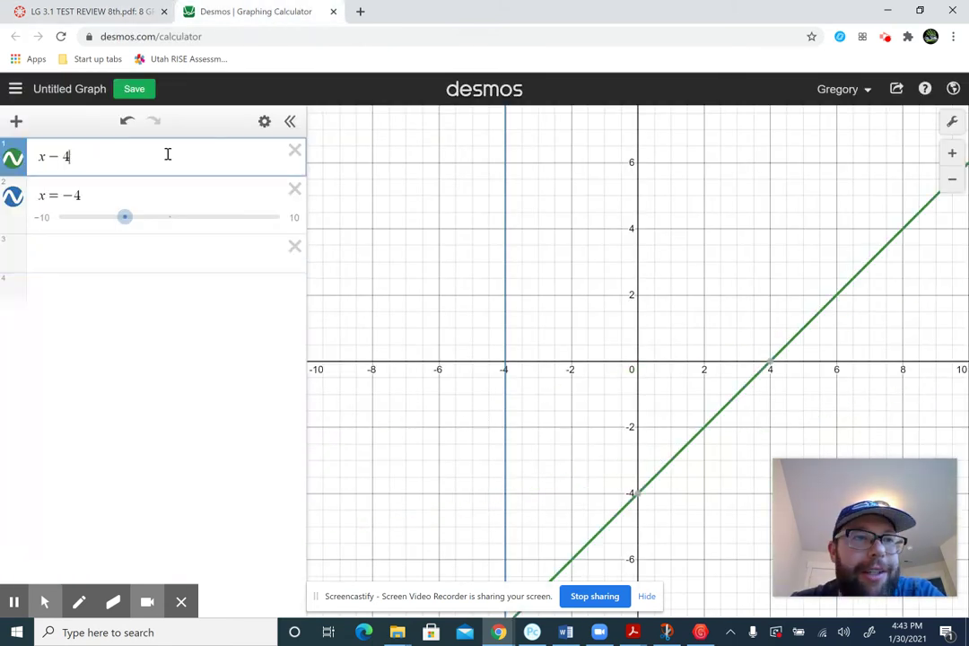
{"action": "type", "text": "y = 1"}
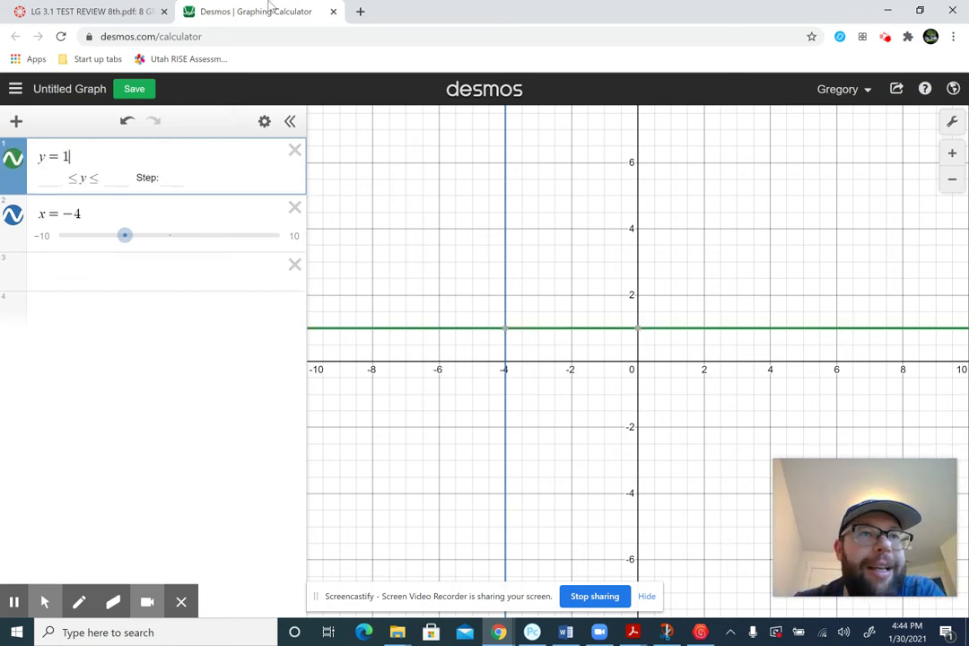
Step: Check problem 10's second equation on the worksheet and replace the second Desmos expression with 2x − 3y = 3
{"action": "left_click", "coordinate": [95, 12]}
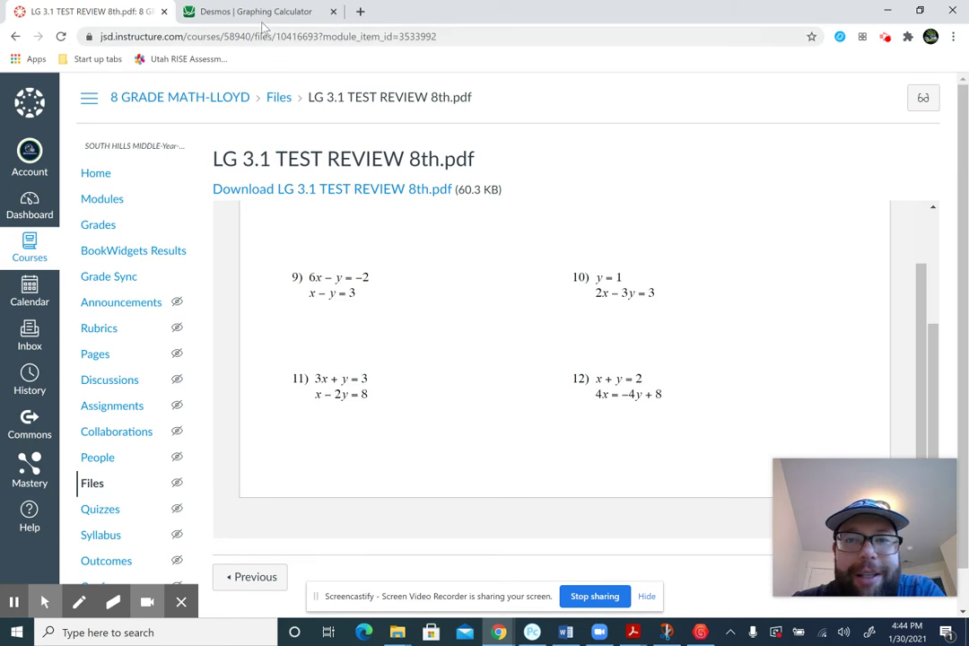
{"action": "left_click", "coordinate": [234, 11]}
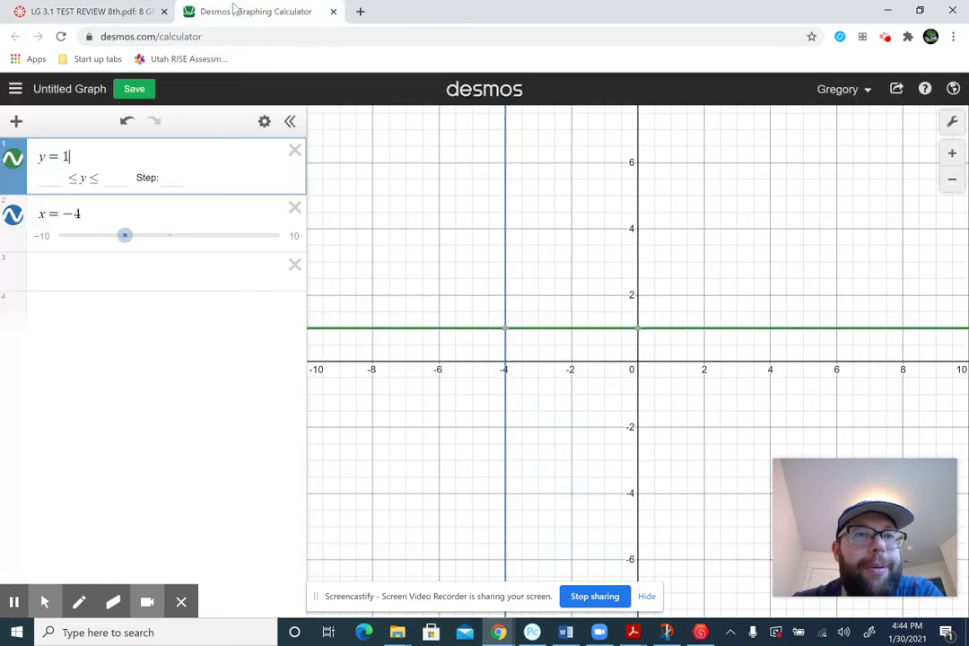
{"action": "left_click", "coordinate": [129, 207]}
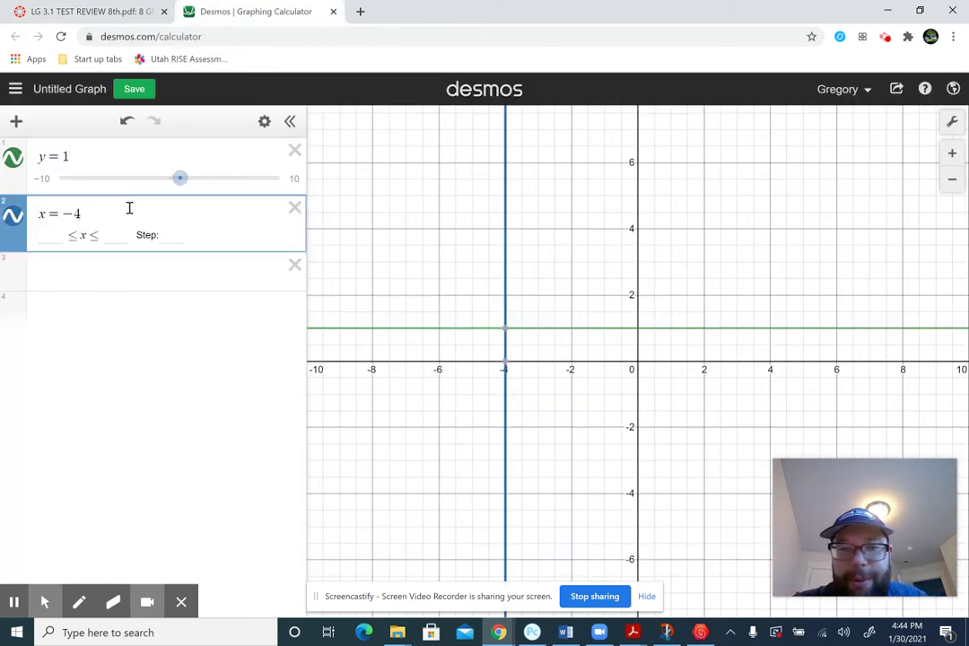
{"action": "key", "text": "BackSpace"}
{"action": "key", "text": "BackSpace"}
{"action": "key", "text": "BackSpace"}
{"action": "key", "text": "BackSpace"}
{"action": "type", "text": "2x"}
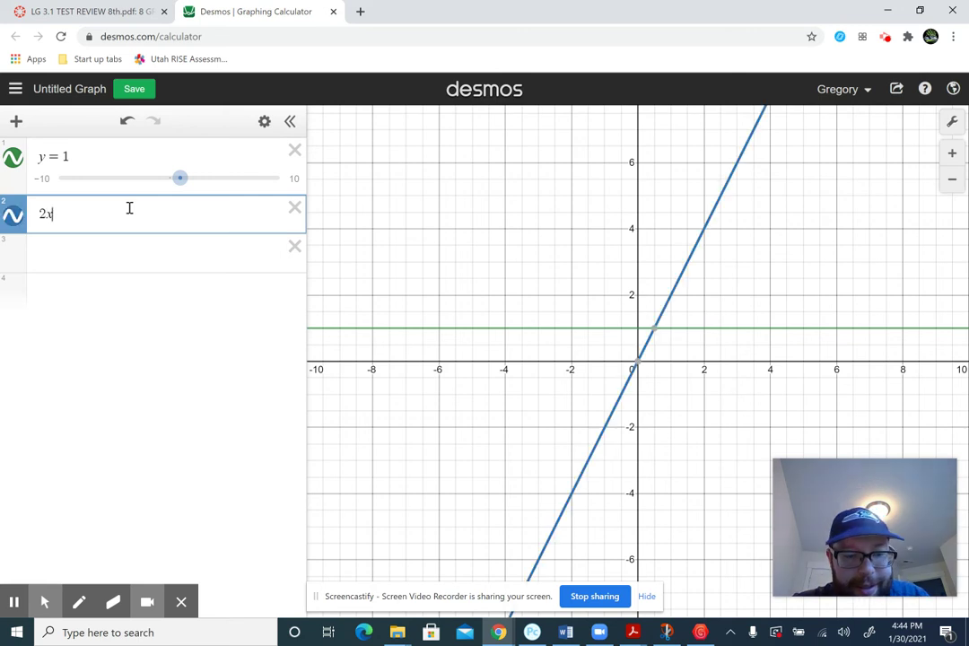
{"action": "type", "text": "-3y=3"}
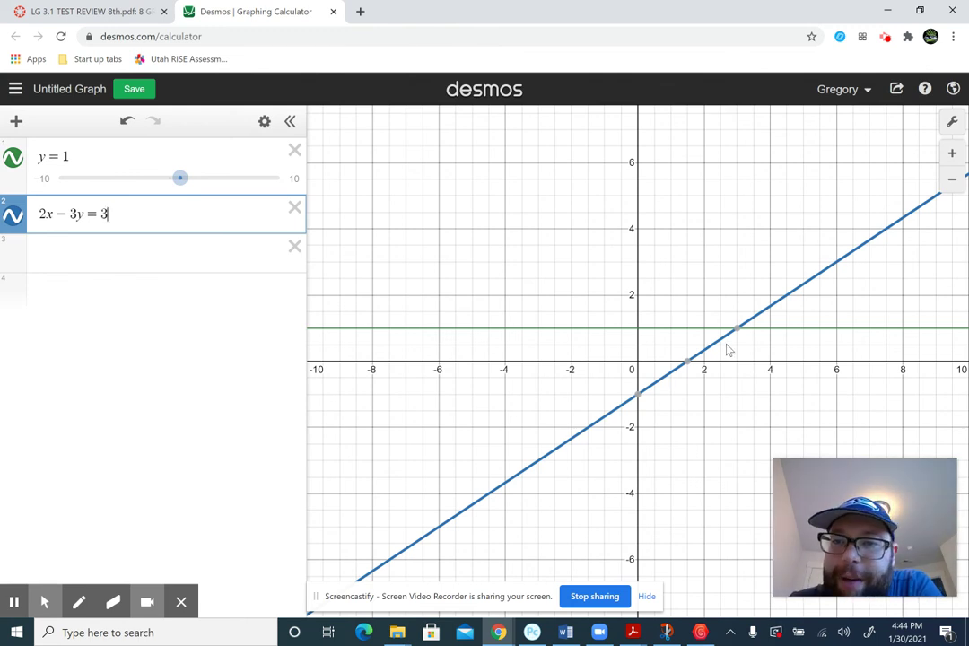
Step: Plot the intersection of problem 10's two lines as (3, 1) in the third expression line, and clear that entry
{"action": "mouse_move", "coordinate": [641, 398]}
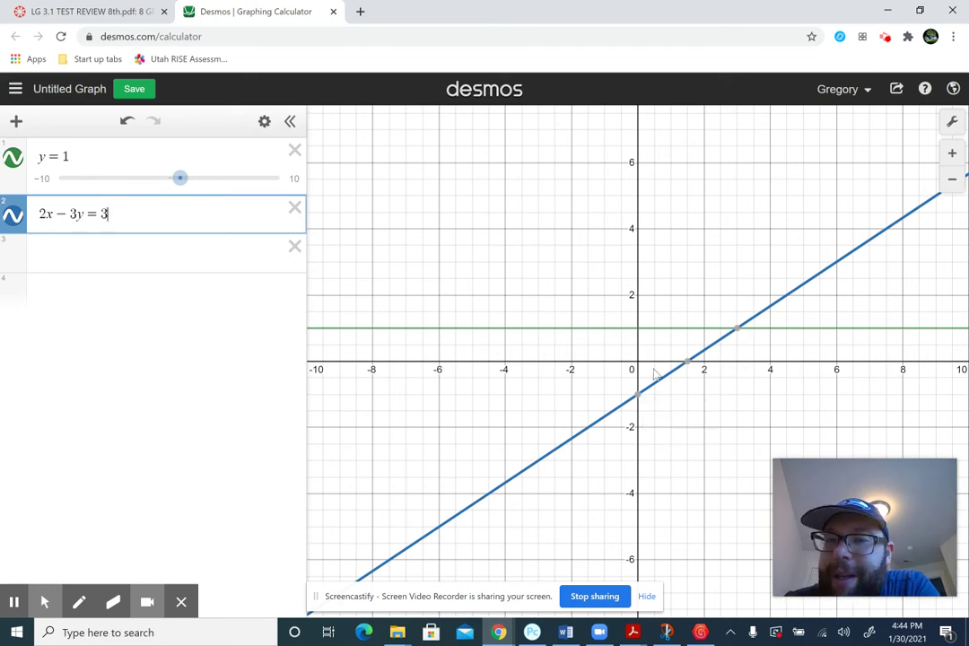
{"action": "mouse_move", "coordinate": [741, 337]}
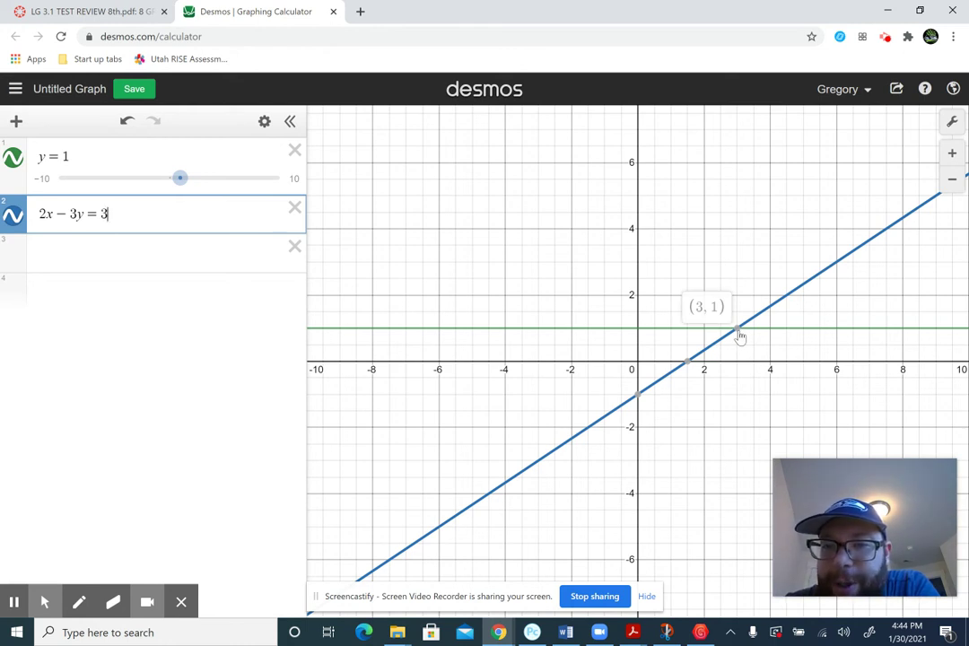
{"action": "left_click", "coordinate": [180, 248]}
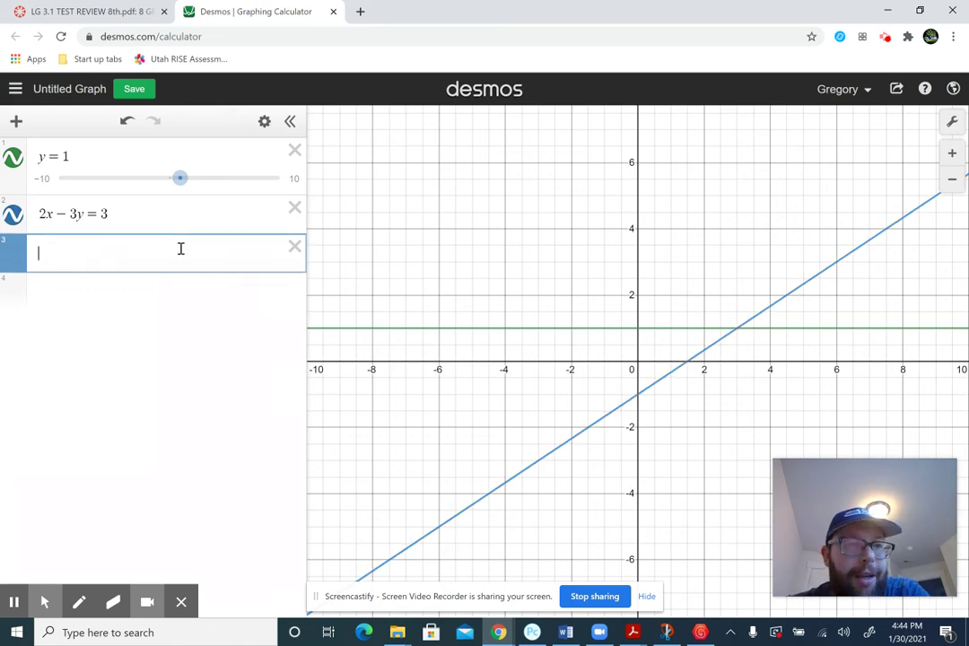
{"action": "type", "text": "(3,1)"}
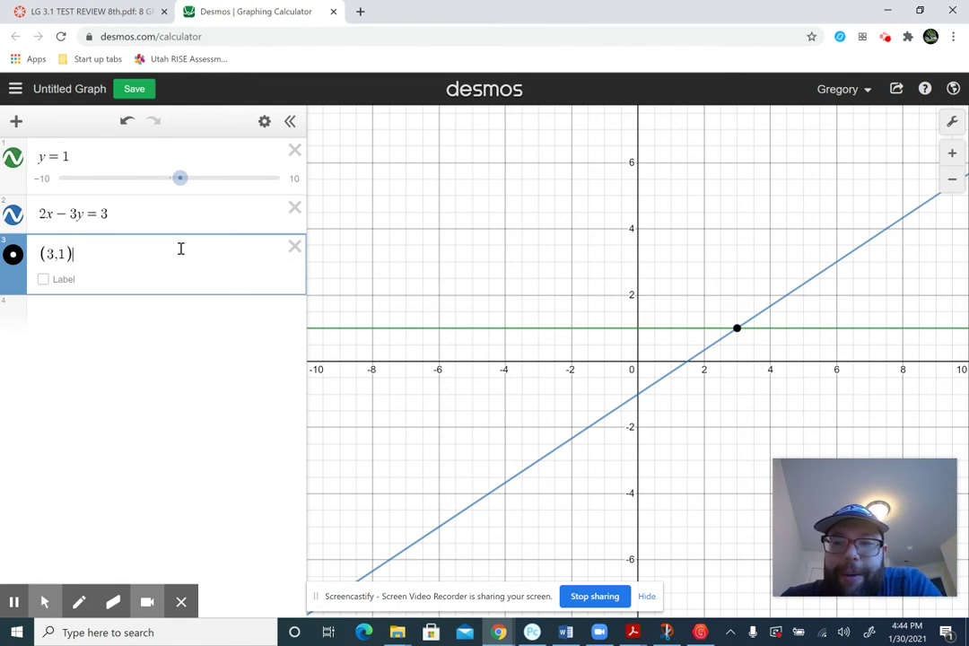
{"action": "key", "text": "BackSpace"}
{"action": "key", "text": "BackSpace"}
{"action": "key", "text": "BackSpace"}
{"action": "key", "text": "BackSpace"}
{"action": "key", "text": "BackSpace"}
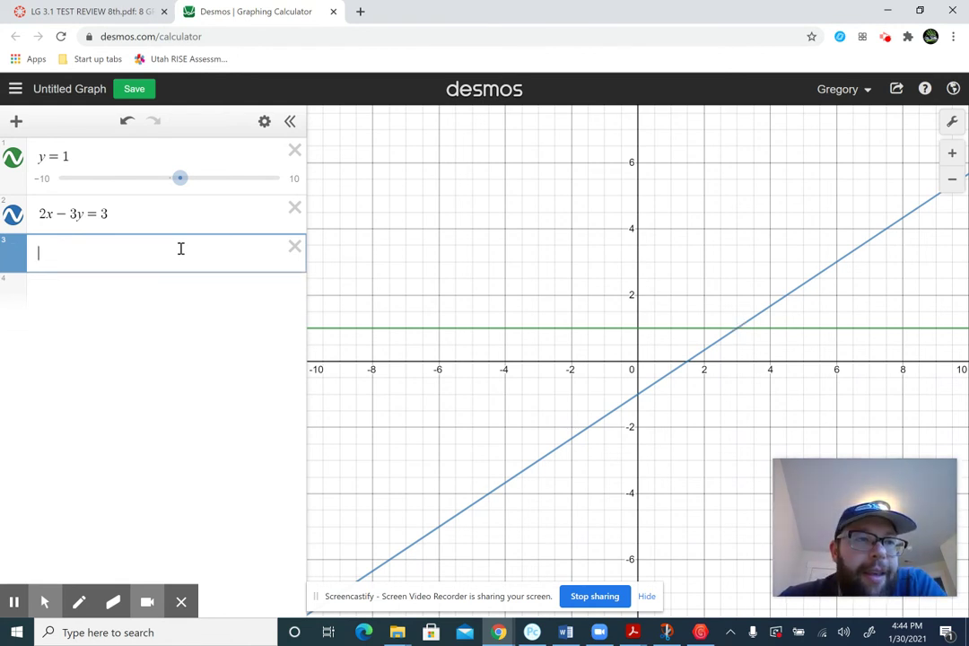
Step: Look up problem 12 on the worksheet and replace the first Desmos expression with its first equation, x + y = 2
{"action": "left_click", "coordinate": [95, 12]}
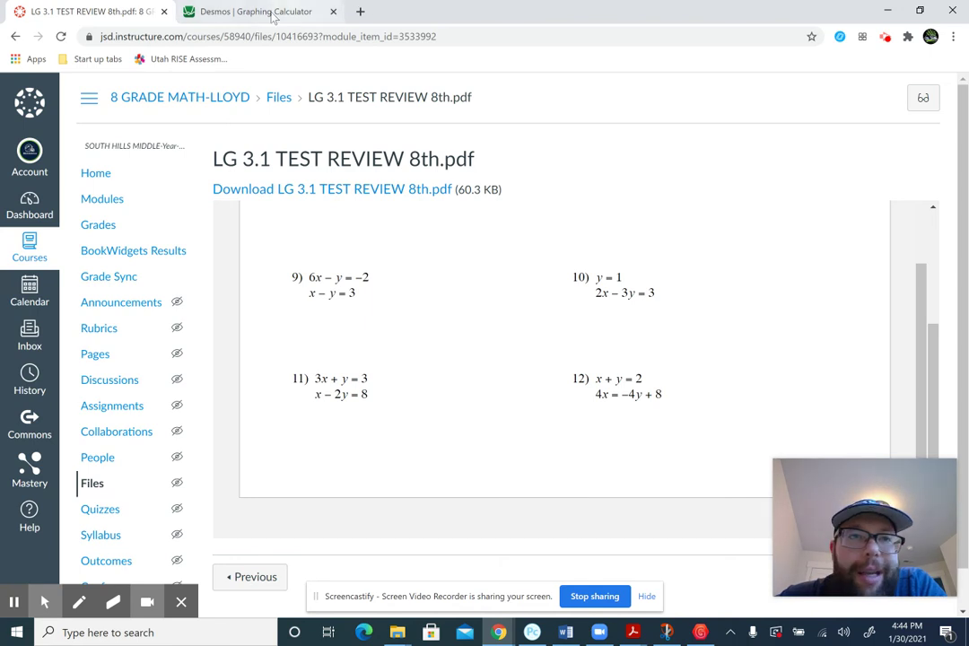
{"action": "left_click", "coordinate": [257, 11]}
{"action": "left_click", "coordinate": [134, 158]}
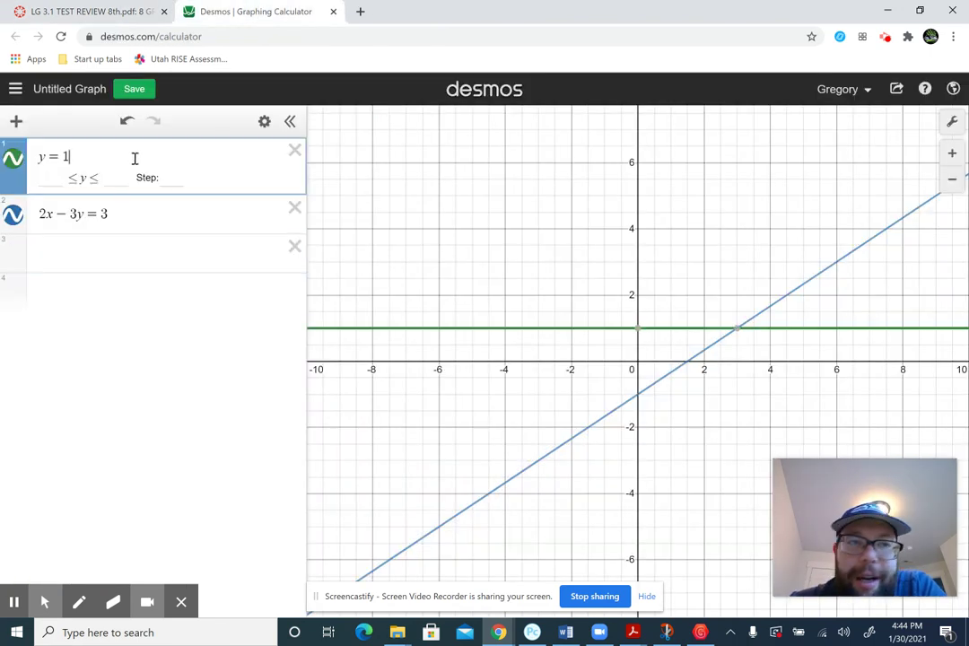
{"action": "key", "text": "BackSpace"}
{"action": "key", "text": "BackSpace"}
{"action": "key", "text": "BackSpace"}
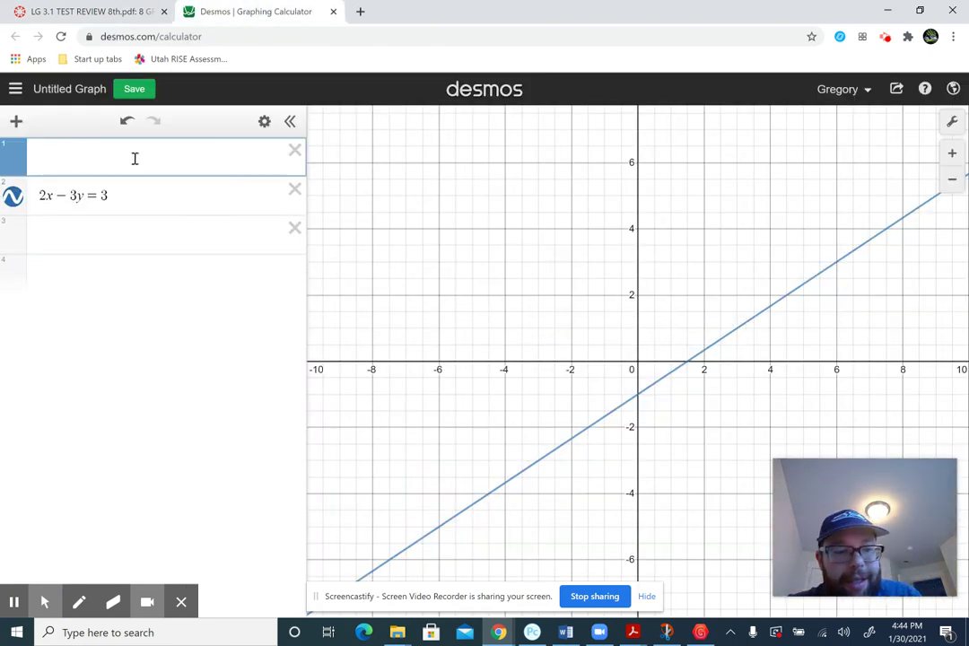
{"action": "type", "text": "x + y = 2"}
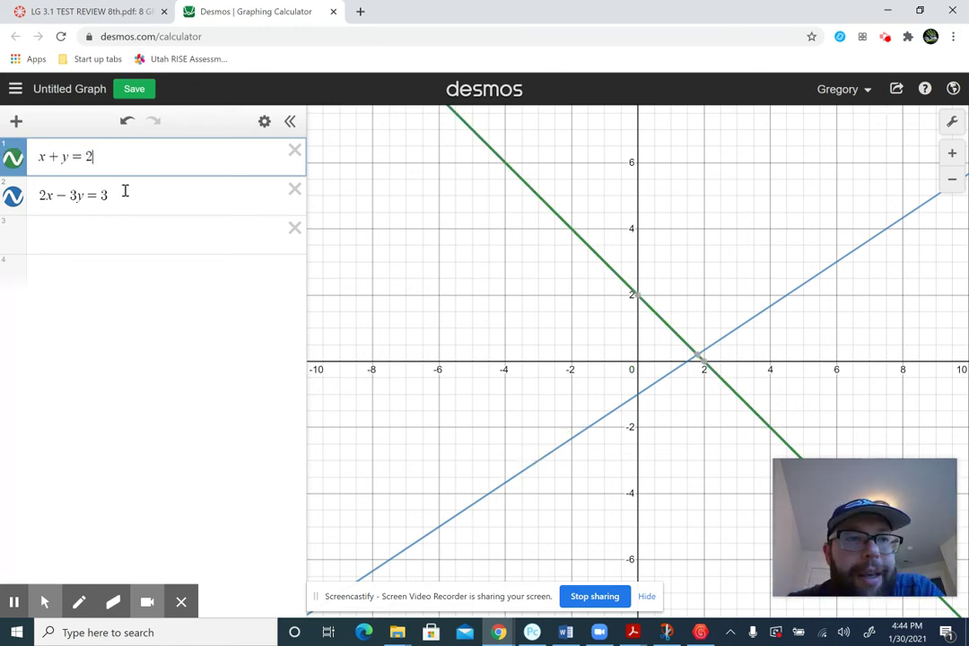
Step: Check problem 12's second equation on the worksheet and replace the second Desmos expression with 4x = −4y + 8
{"action": "left_click", "coordinate": [123, 190]}
{"action": "key", "text": "BackSpace"}
{"action": "key", "text": "BackSpace"}
{"action": "key", "text": "BackSpace"}
{"action": "key", "text": "BackSpace"}
{"action": "key", "text": "BackSpace"}
{"action": "key", "text": "BackSpace"}
{"action": "key", "text": "BackSpace"}
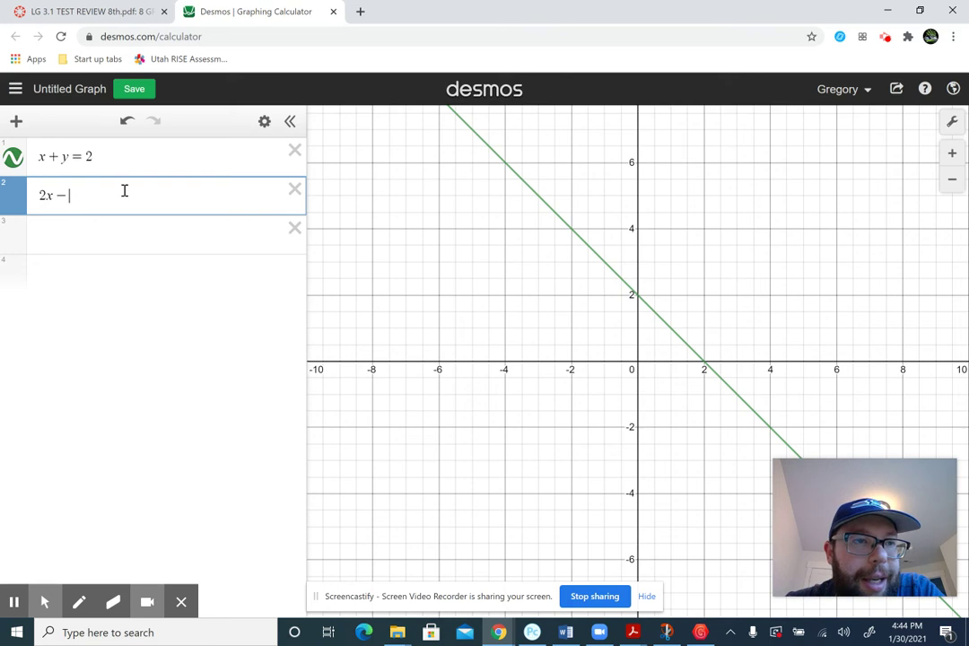
{"action": "left_click", "coordinate": [40, 9]}
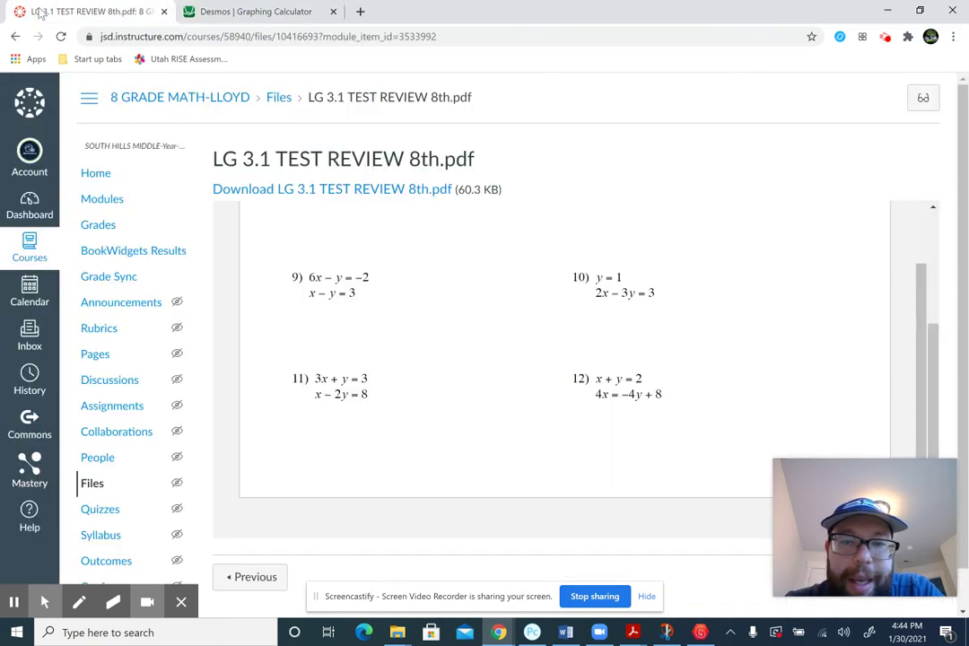
{"action": "left_click", "coordinate": [224, 12]}
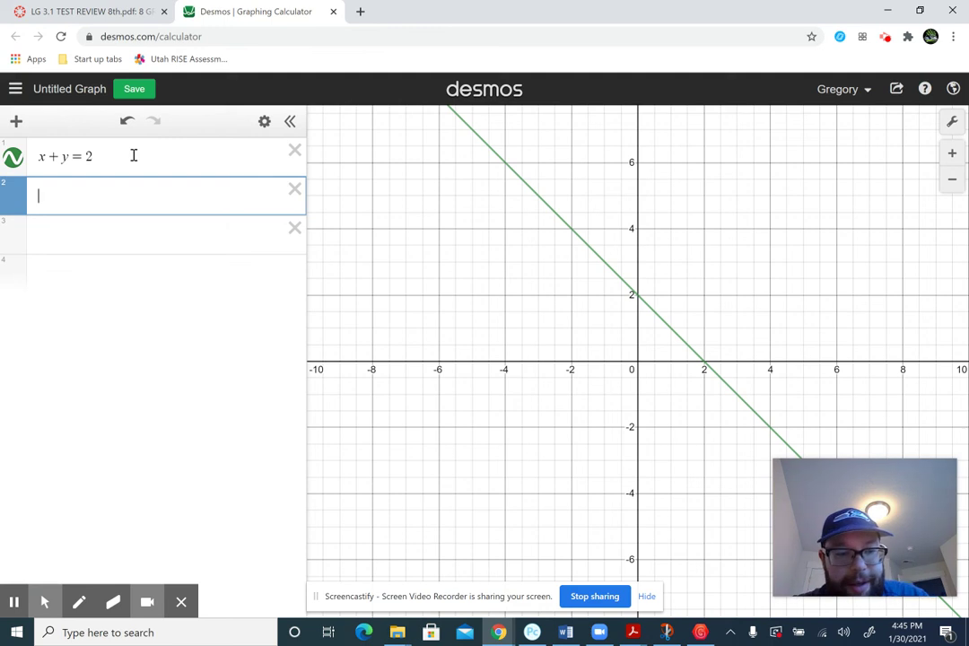
{"action": "type", "text": "4"}
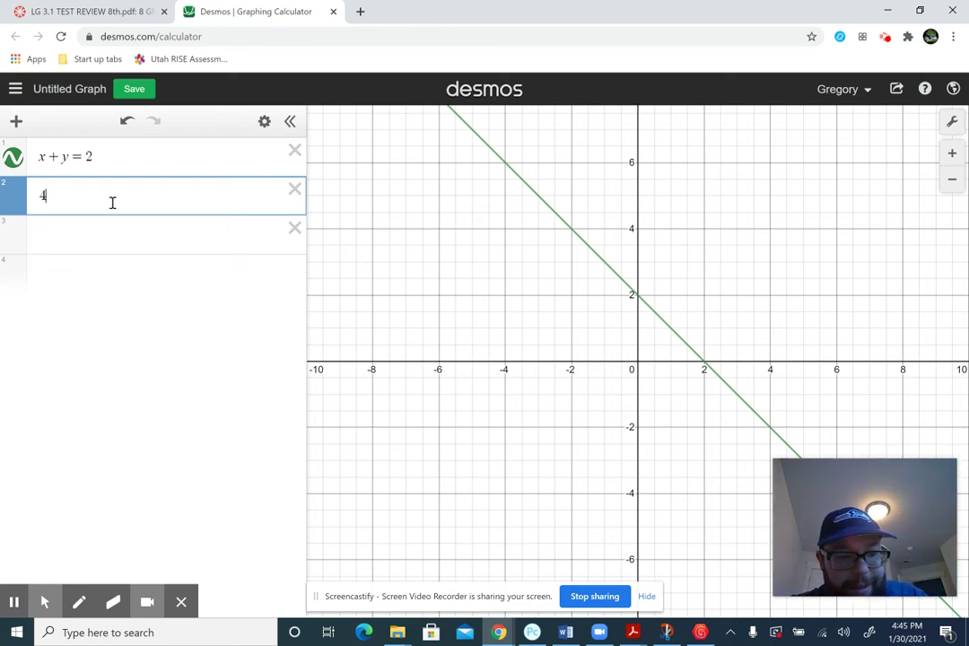
{"action": "type", "text": "x=-4y"}
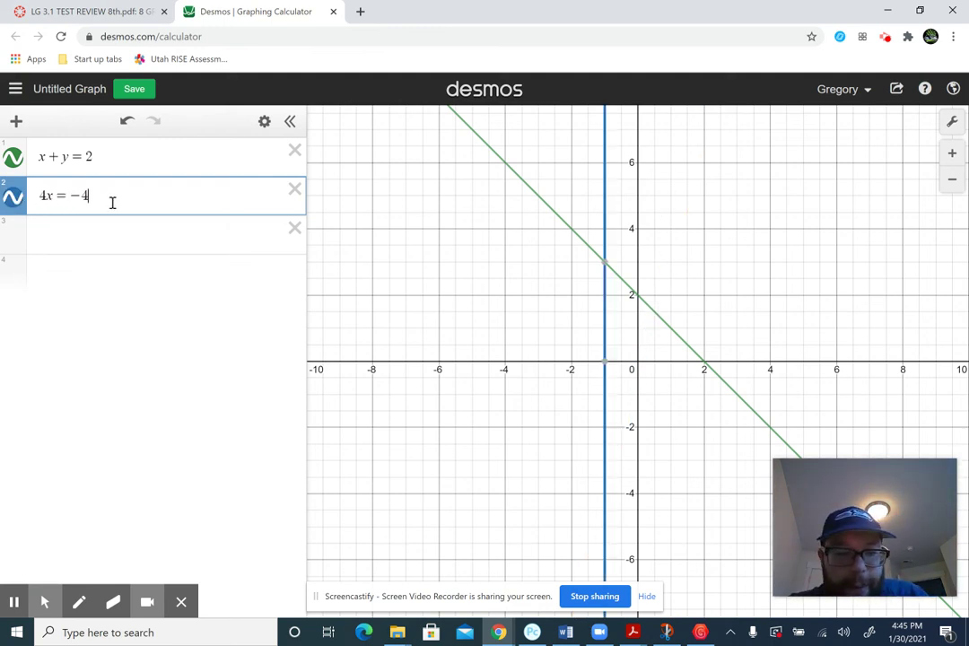
{"action": "type", "text": "+8"}
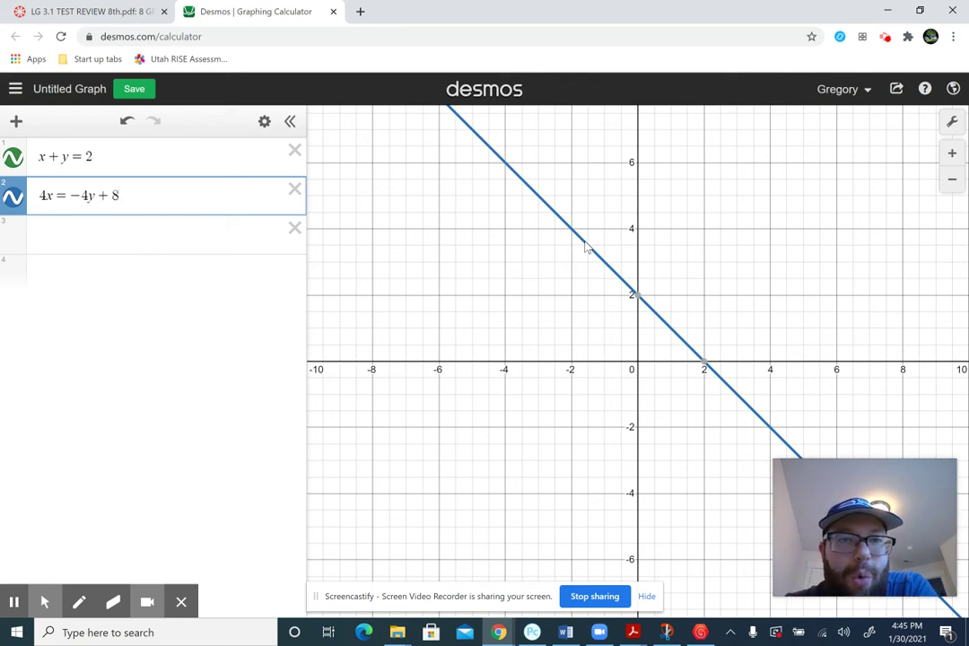
Step: Remove the + 8 from the second equation to compare the two lines, and restore it to 4x = −4y + 8
{"action": "key", "text": "BackSpace"}
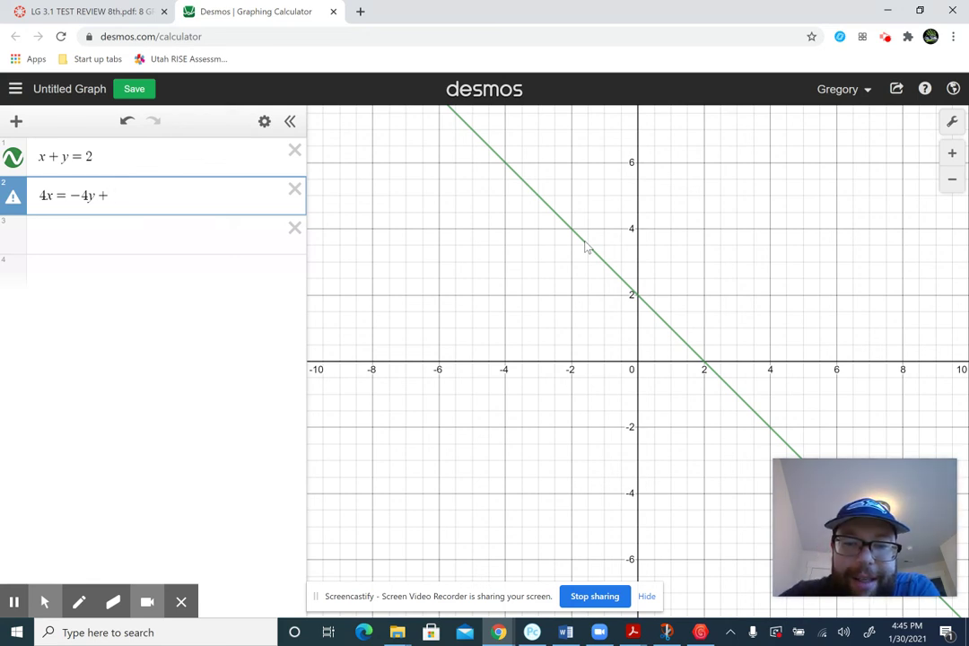
{"action": "type", "text": "8"}
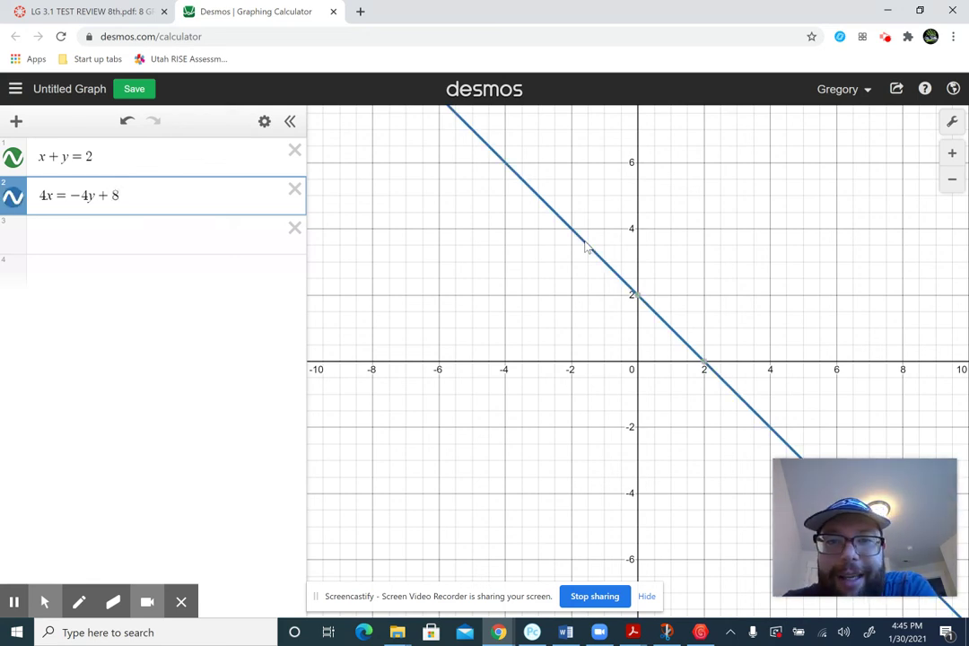
{"action": "mouse_move", "coordinate": [635, 296]}
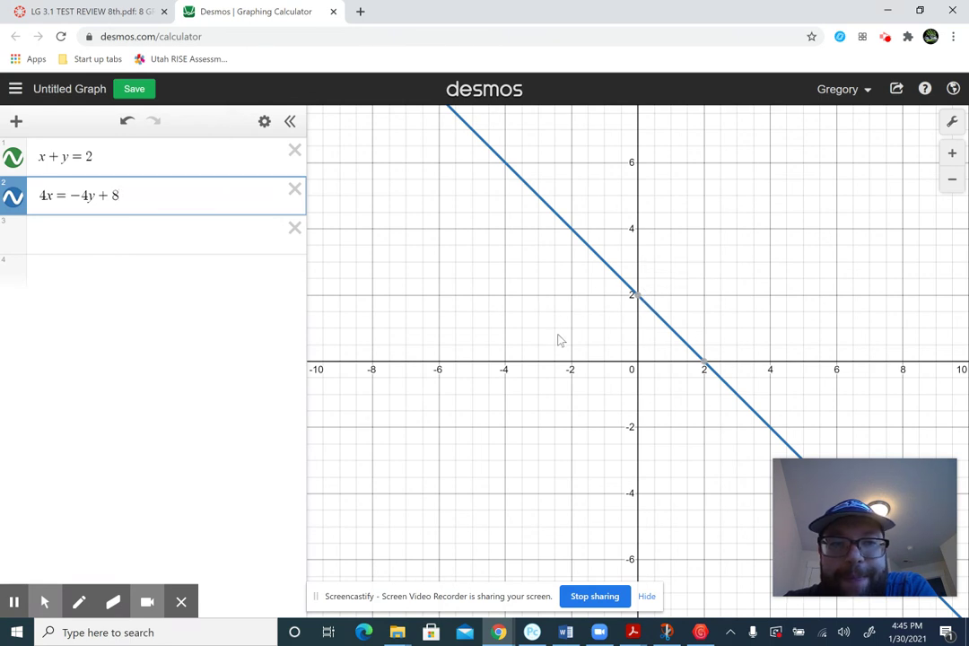
{"action": "key", "text": "BackSpace"}
{"action": "key", "text": "BackSpace"}
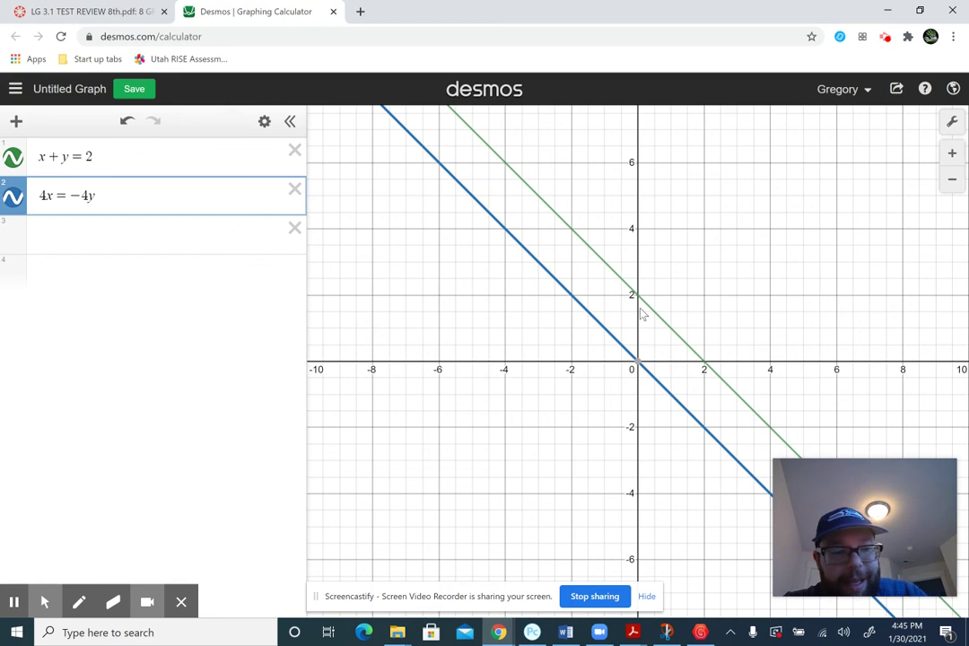
{"action": "type", "text": "+ 8"}
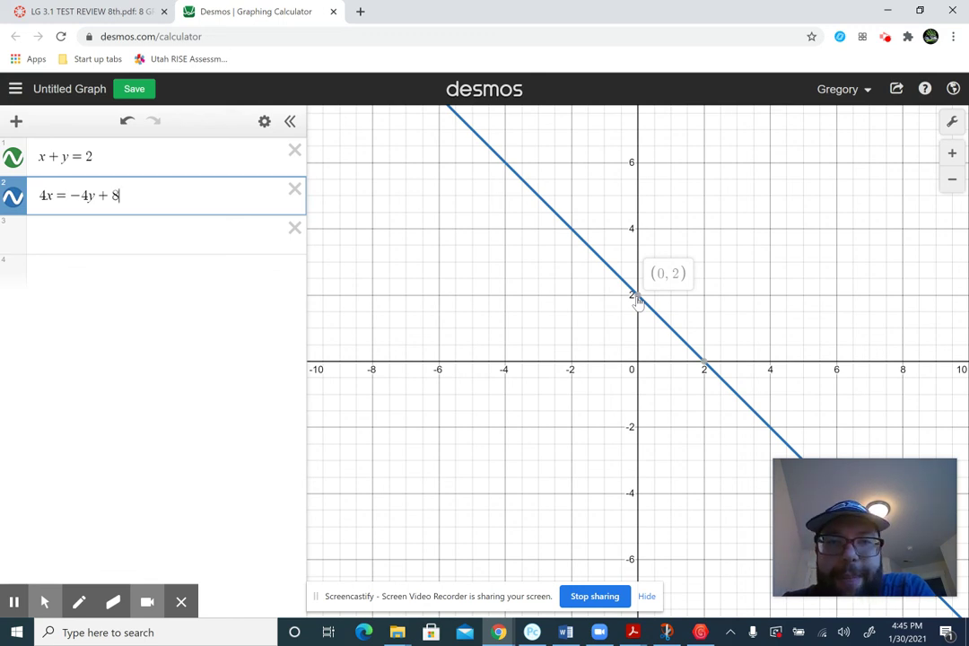
Step: Write problem 12's answer as INFINITE in the third expression line, and delete that line
{"action": "left_click", "coordinate": [191, 233]}
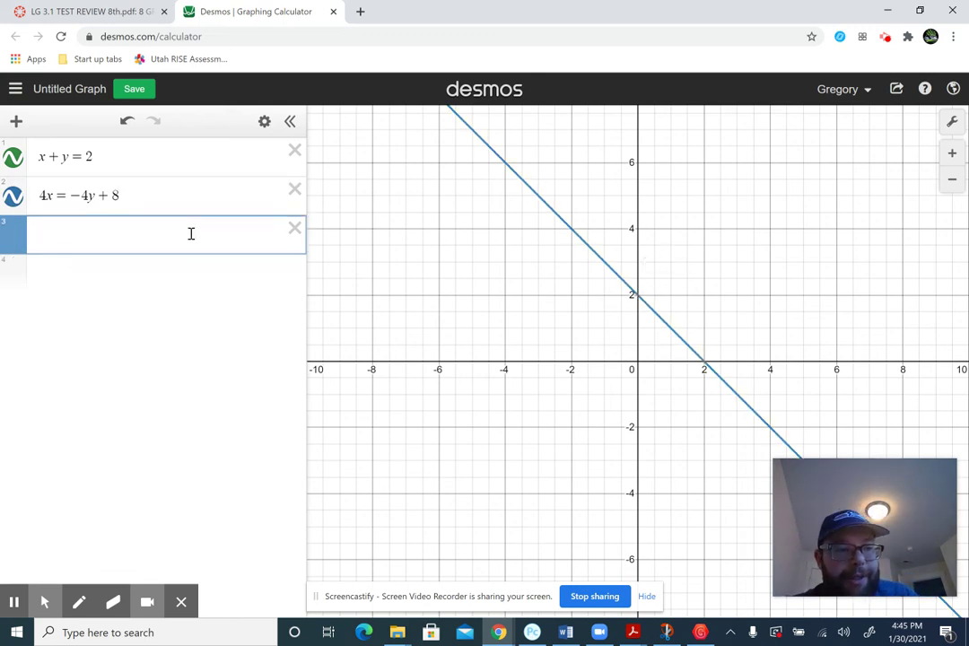
{"action": "type", "text": "INFINITE"}
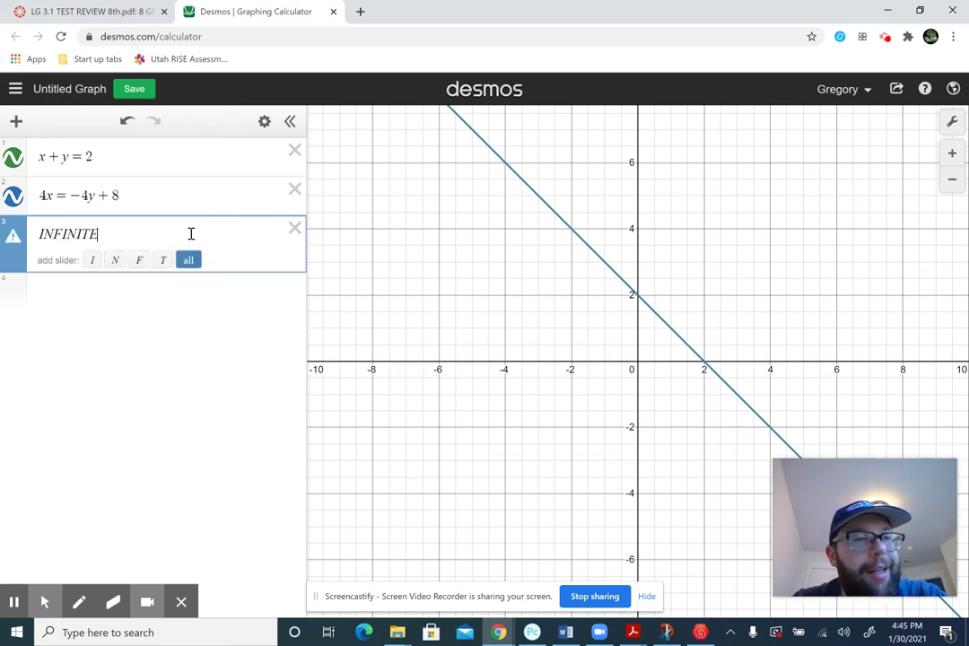
{"action": "left_click", "coordinate": [294, 231]}
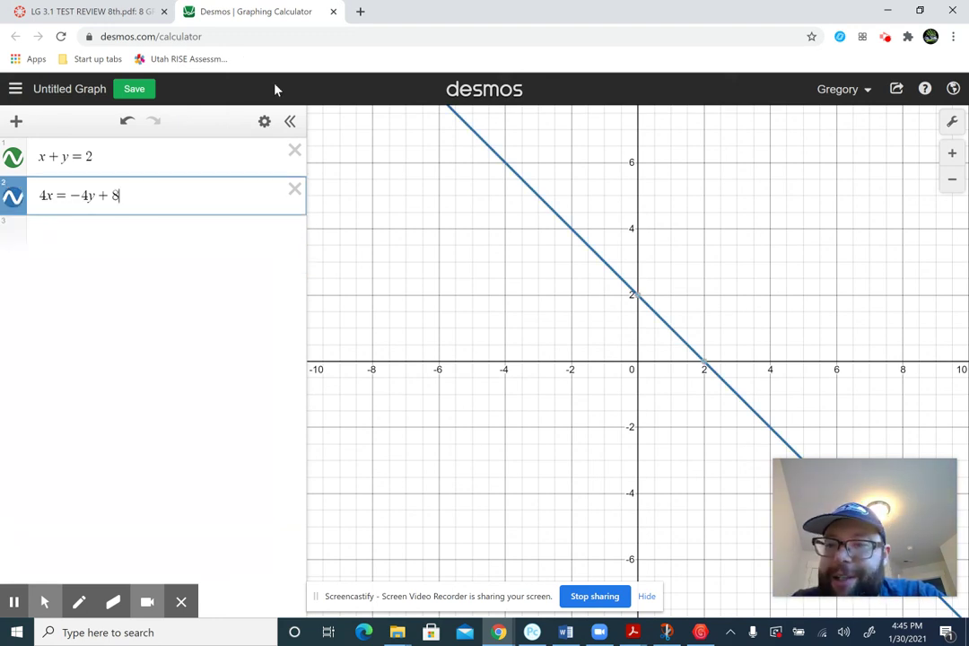